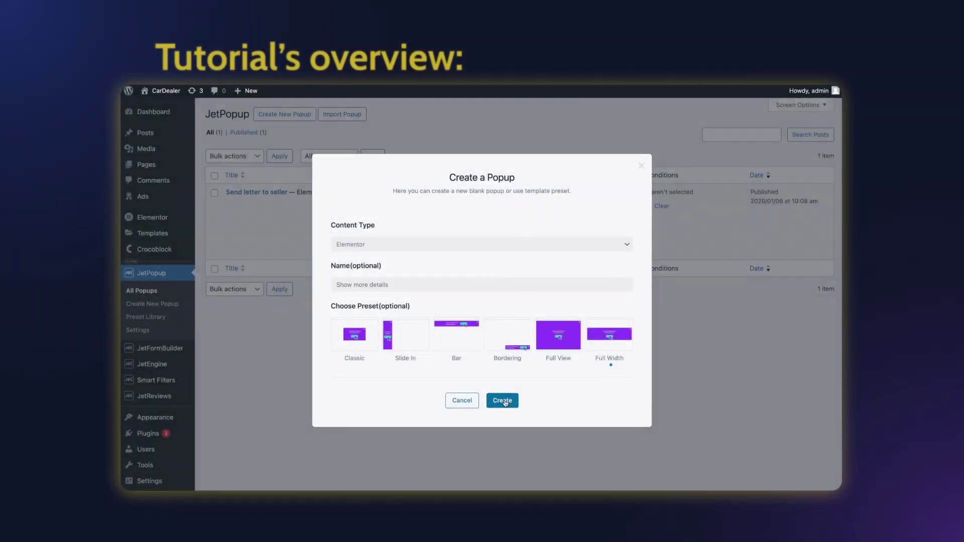
Create the popup with a two-column container and a post-thumbnail Dynamic Image on the left
left_click(504, 399)
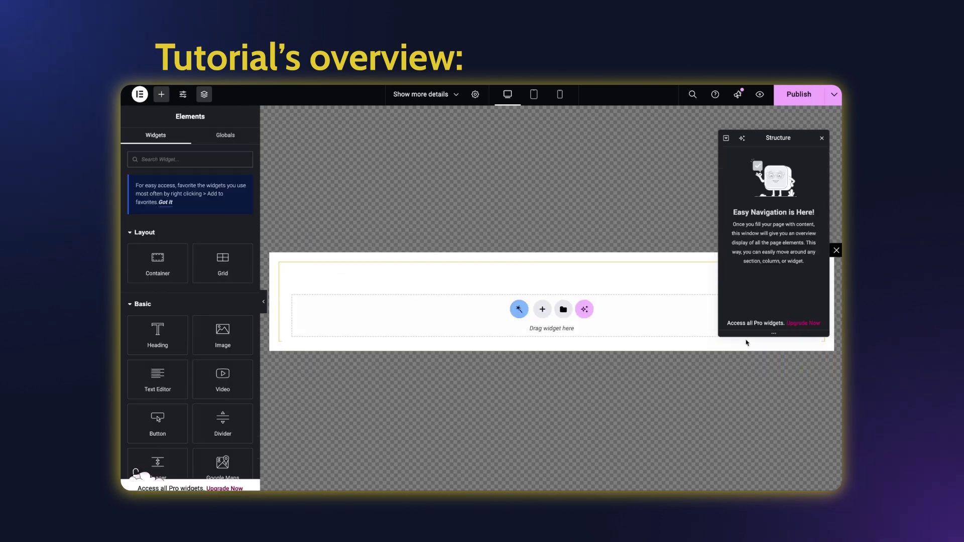
left_click(540, 303)
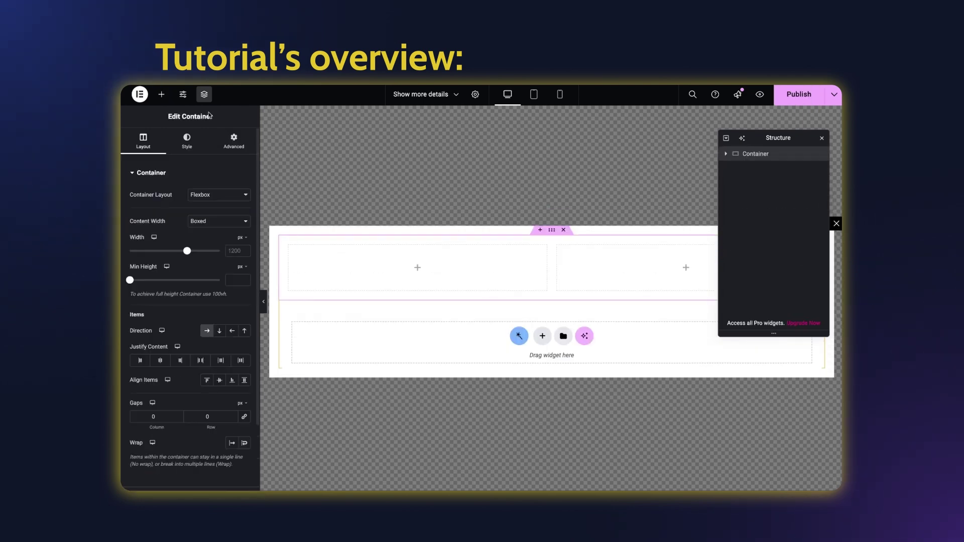
left_click(161, 94)
type("dyn")
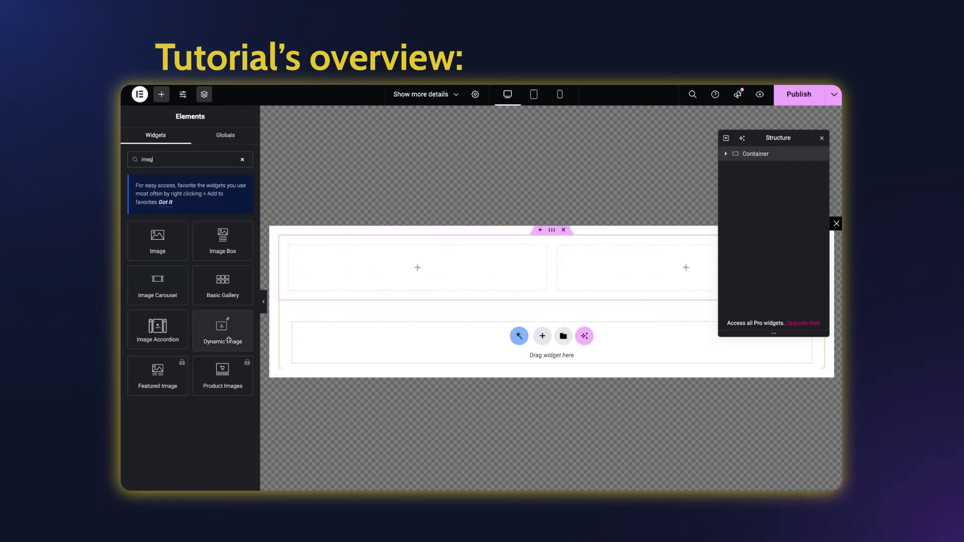
left_click_drag(222, 329, 417, 267)
left_click(219, 195)
left_click(207, 231)
Add Dynamic Fields on the right showing meta Price, with Advanced Options in 3 columns
left_click(161, 94)
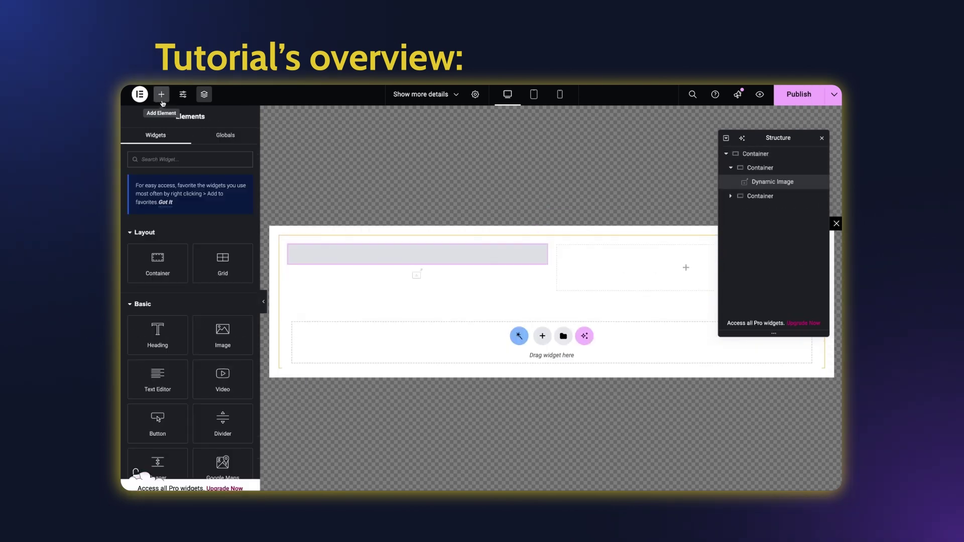
left_click_drag(222, 329, 635, 282)
left_click(219, 195)
left_click(221, 214)
left_click(200, 318)
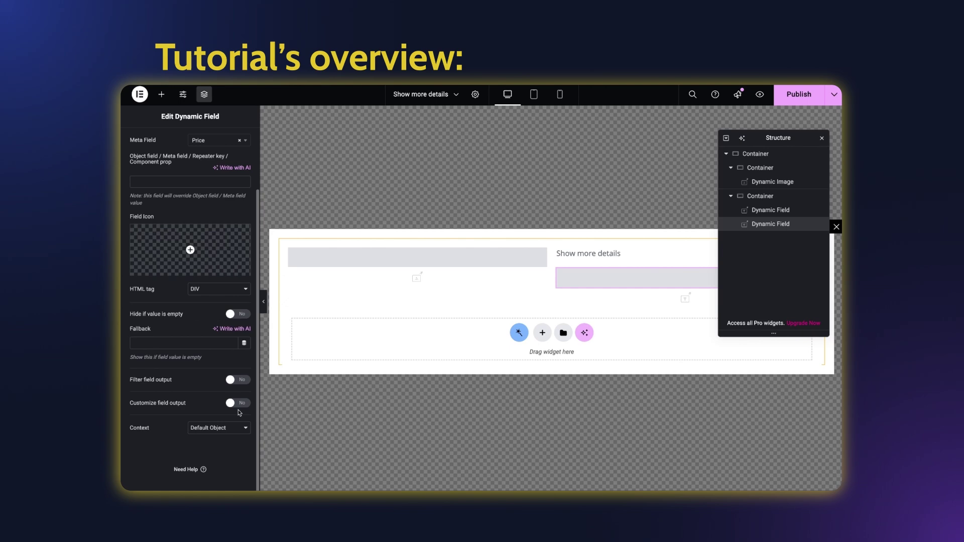
scroll(191, 301, "down", 5)
left_click(246, 312)
Style the title field in Cabin font, size 18, with a dark colour
left_click(589, 217)
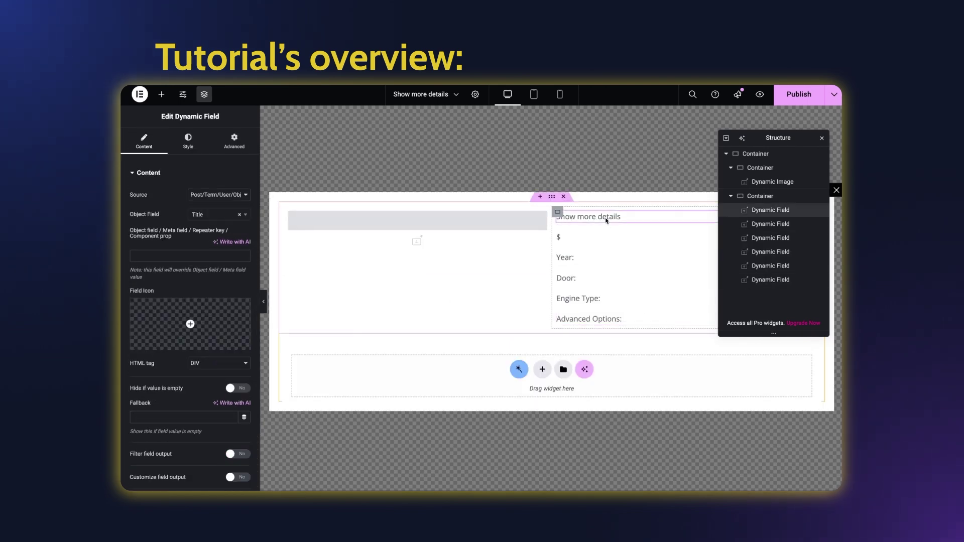
left_click(188, 140)
left_click(244, 214)
left_click(216, 257)
type("cabin")
key("Return")
left_click(226, 287)
type("18")
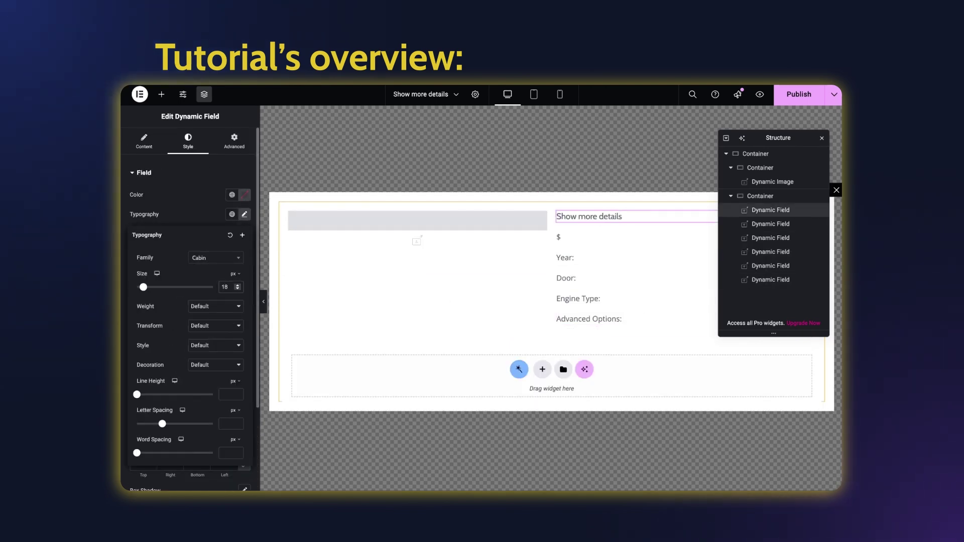
left_click(244, 195)
left_click(251, 306)
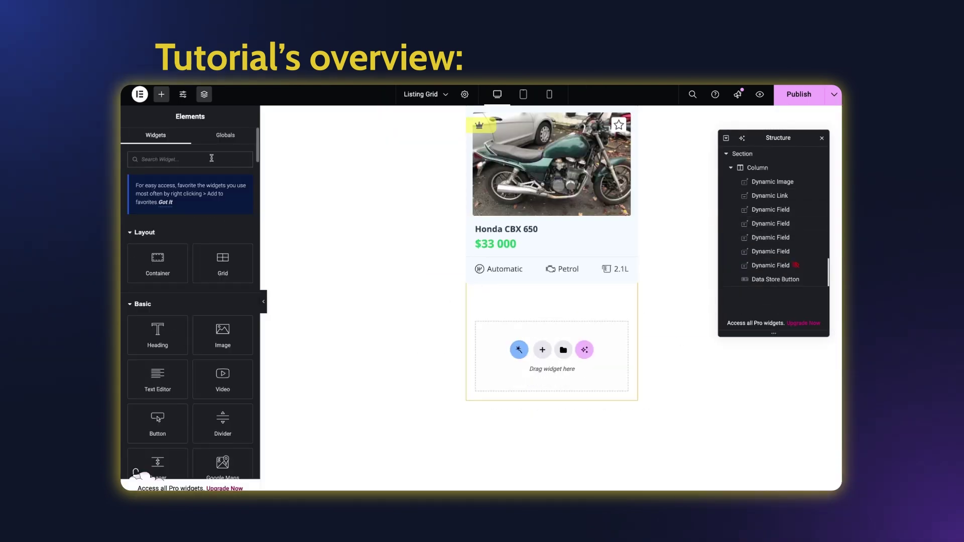
Scroll down through the Cloud Marketing page
left_click(212, 298)
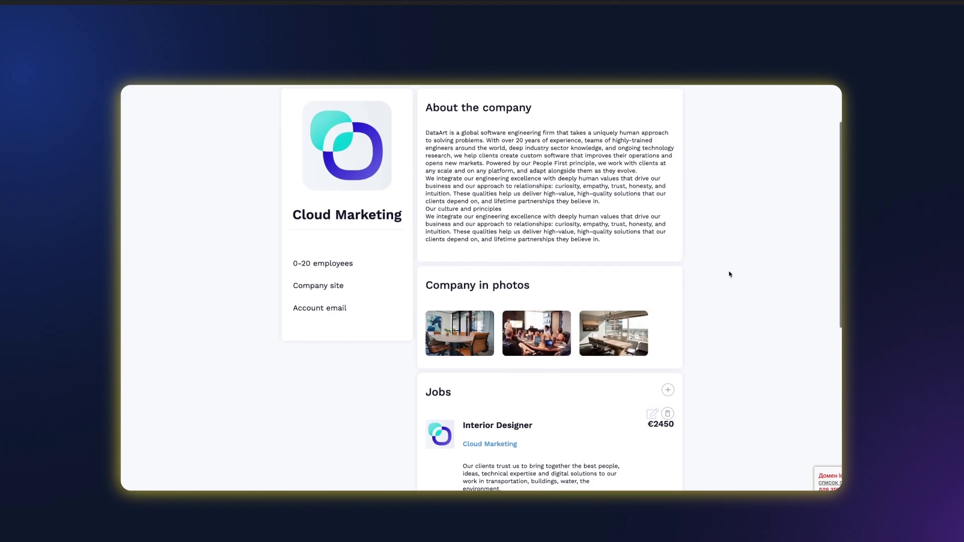
scroll(730, 274, "down", 3)
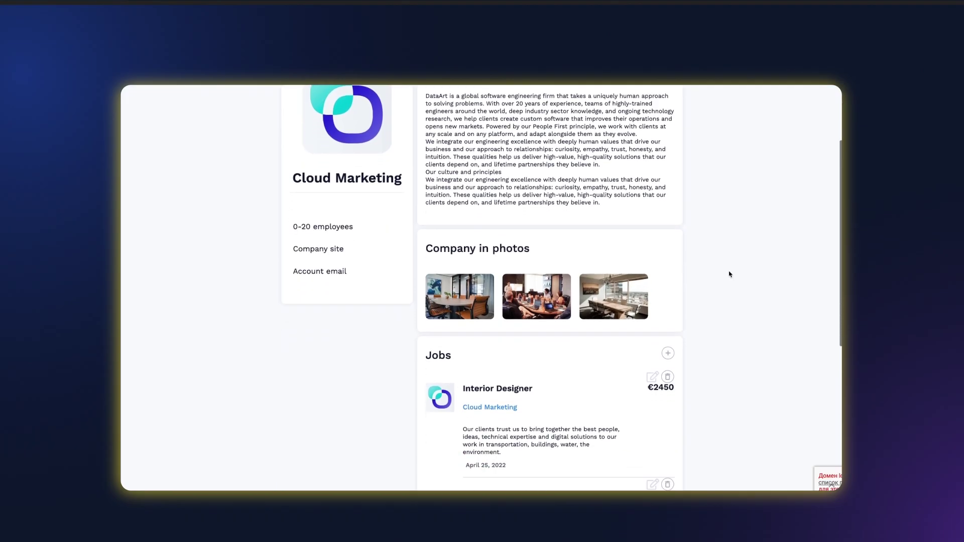
scroll(729, 274, "down", 3)
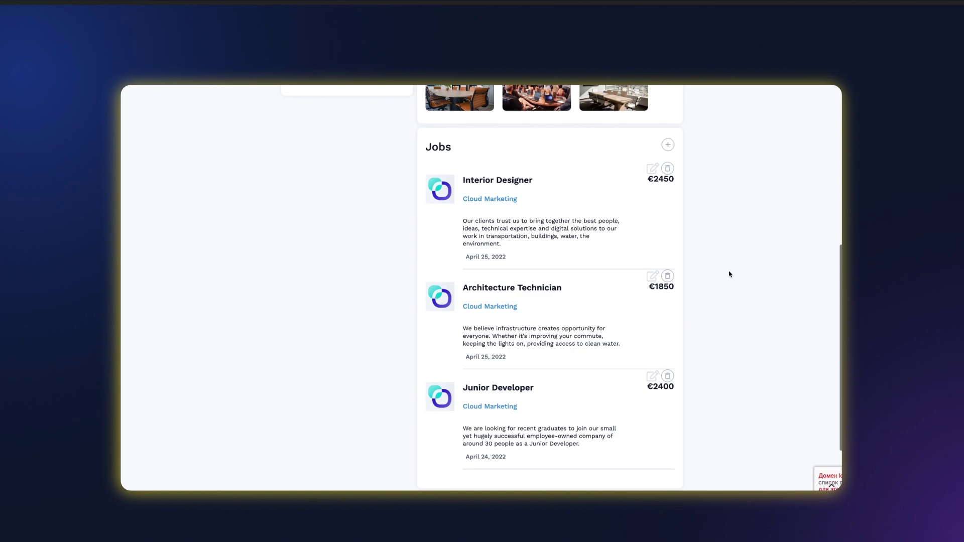
Open and close the Edit Job forms for the Interior Designer and Architecture Technician jobs
left_click(651, 174)
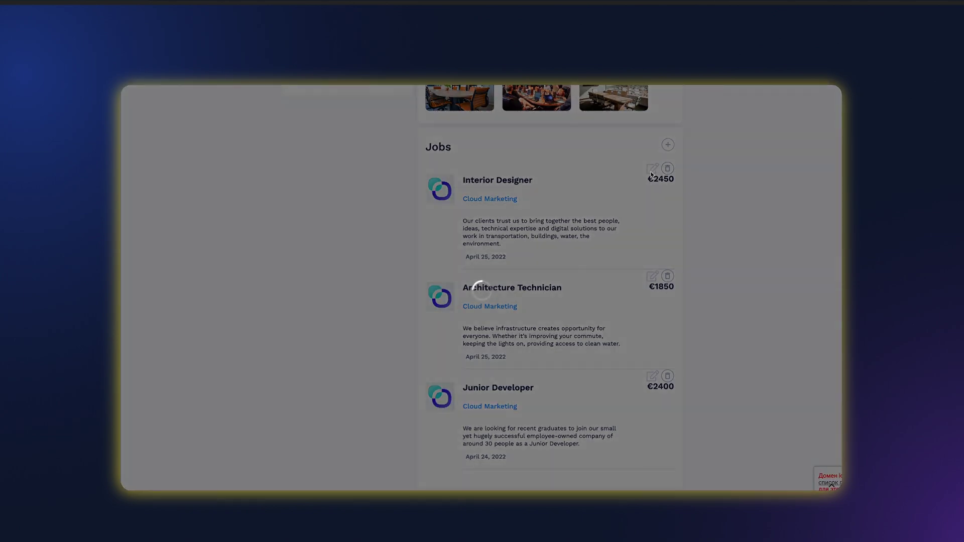
left_click(658, 246)
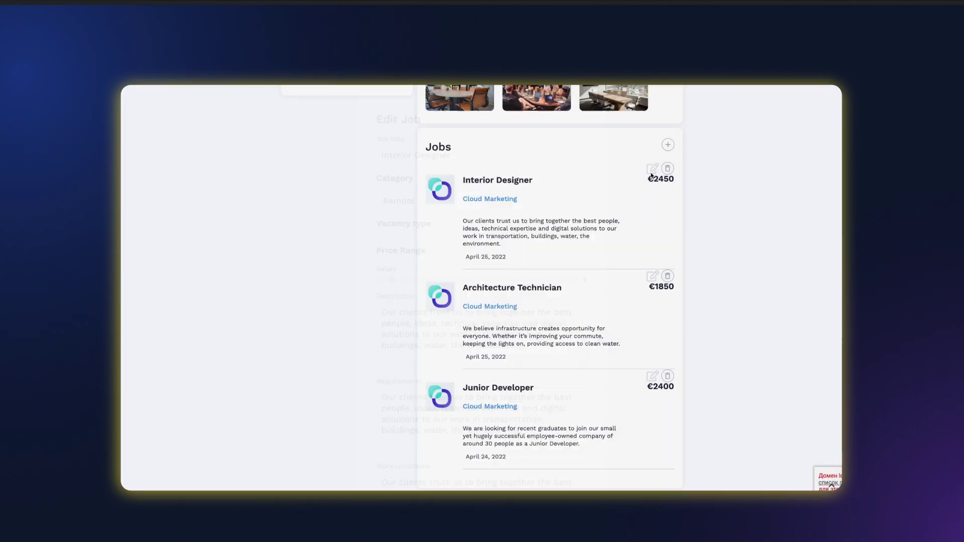
left_click(654, 278)
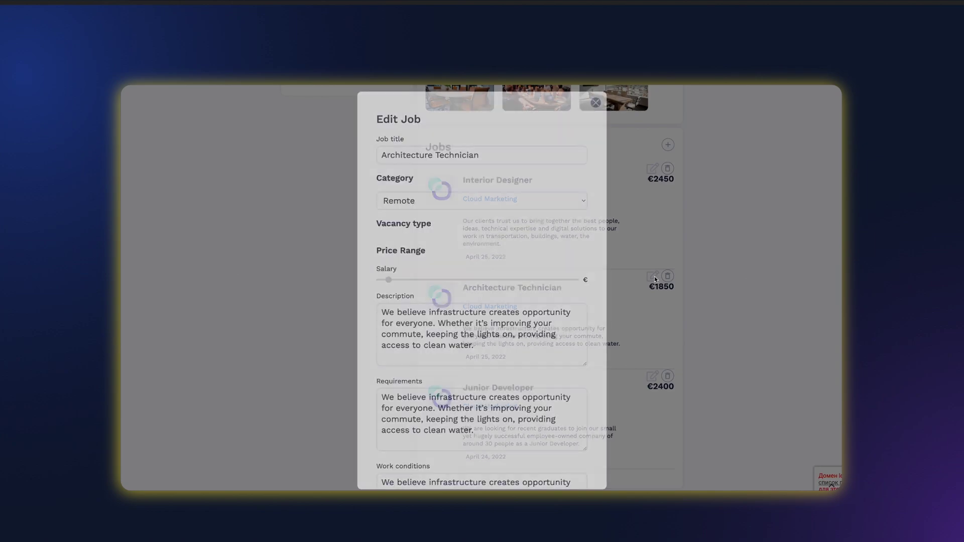
left_click(655, 279)
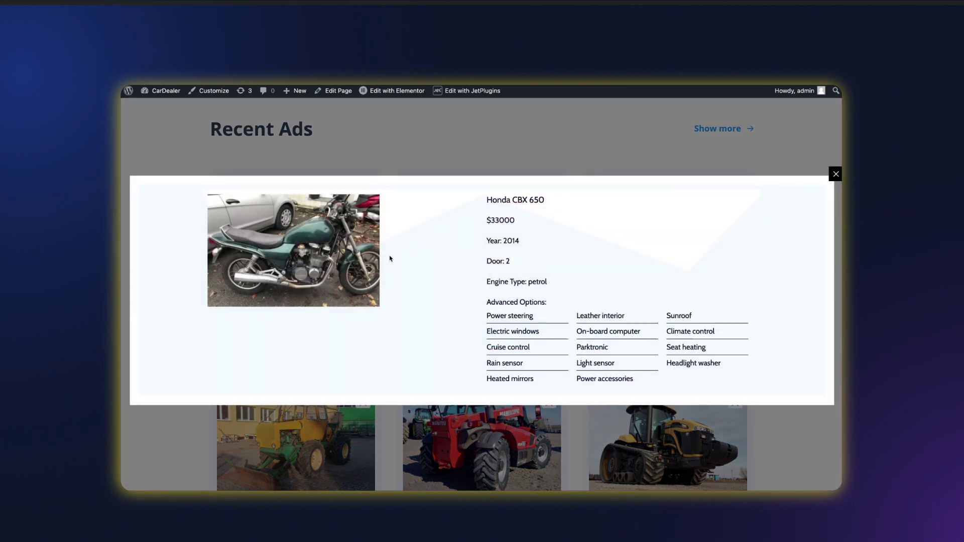
Close the Honda CBX 650 popup and open the DAEWOO D50S-2 details popup
left_click(470, 159)
left_click(458, 341)
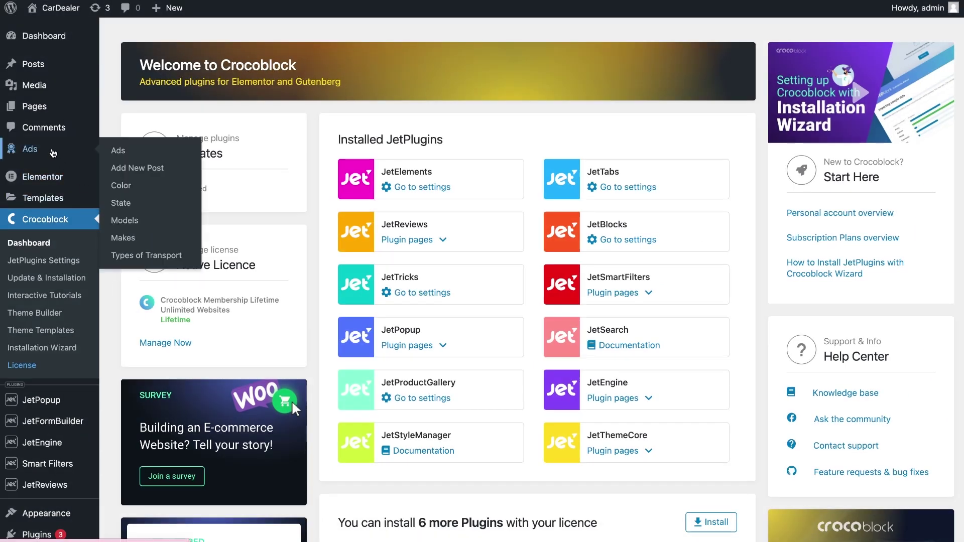
Open the Honda CBX 650 ad from the Ads list and scroll down to its Settings fields
left_click(53, 152)
left_click(151, 161)
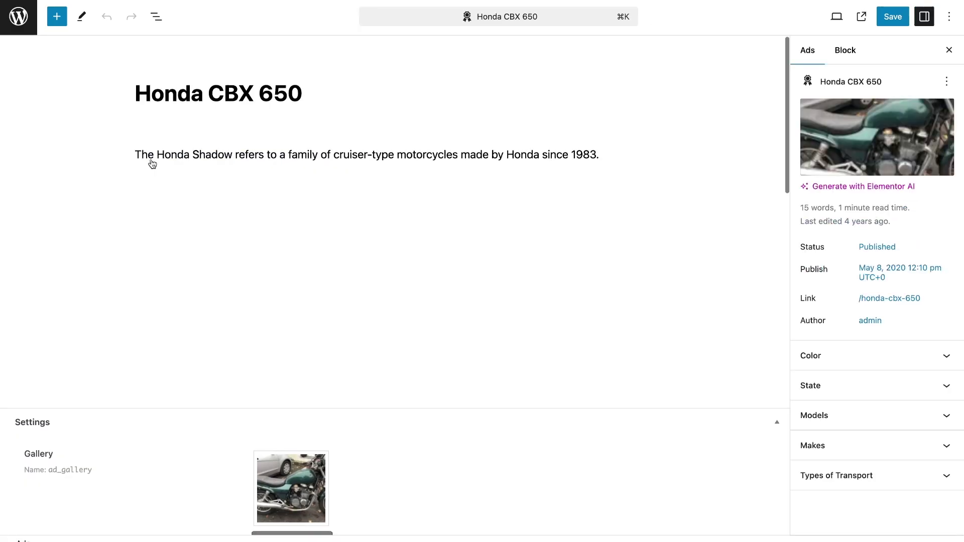
scroll(152, 164, "down", 5)
scroll(152, 164, "down", 2)
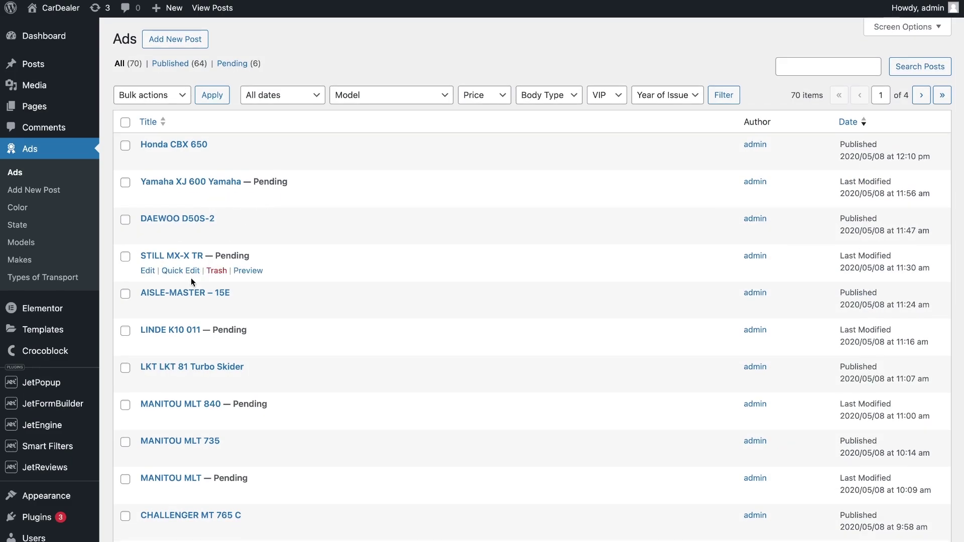
Create a new JetPopup named 'Show more details' using the Full Width preset
left_click(77, 385)
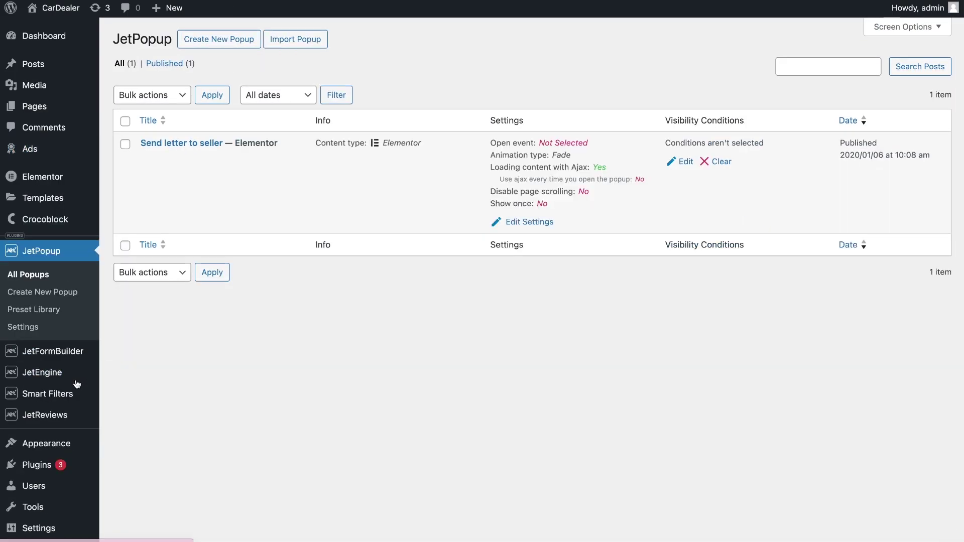
left_click(214, 39)
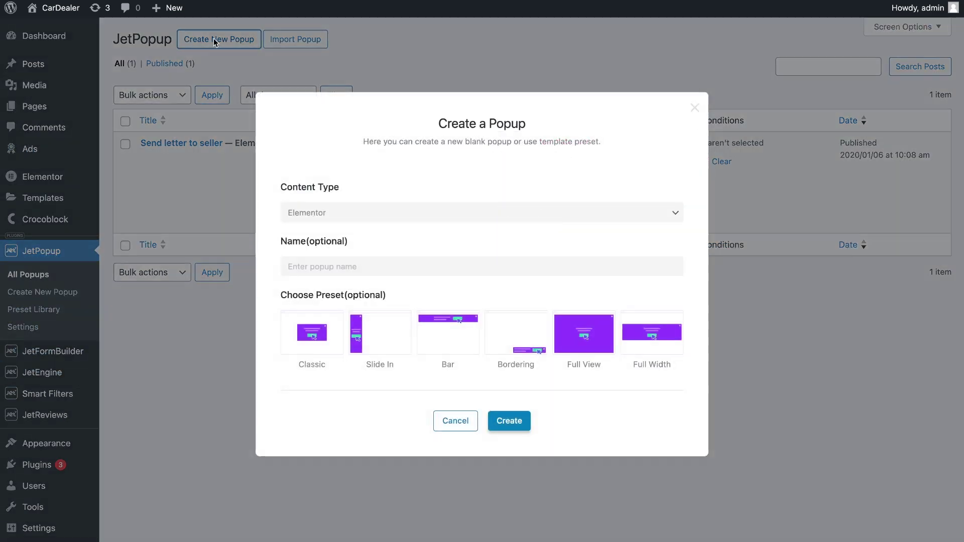
left_click(357, 267)
type("Show more details")
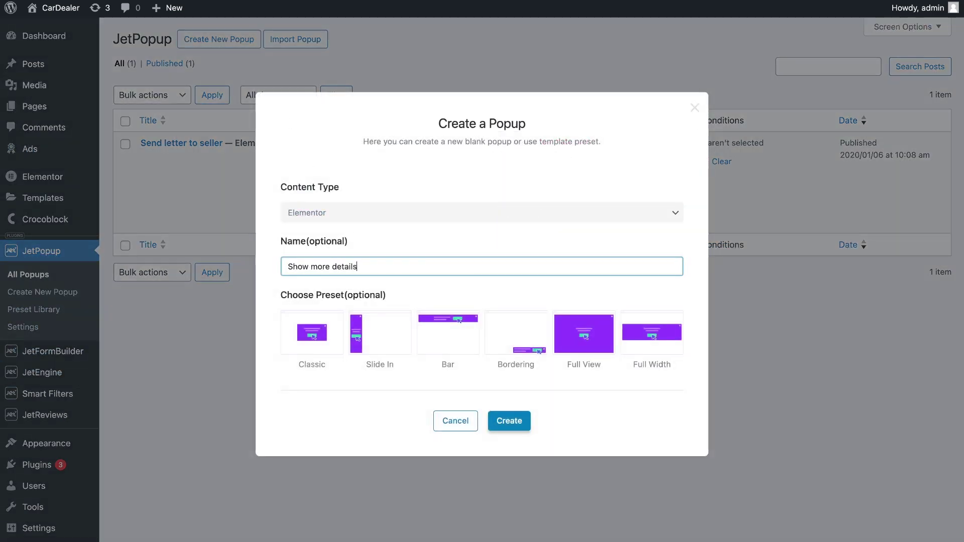
left_click(651, 345)
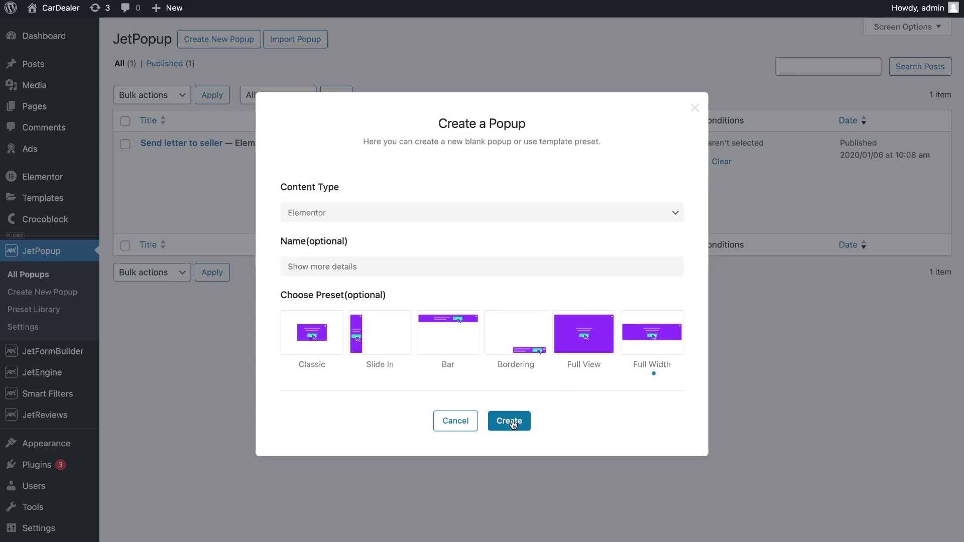
left_click(510, 420)
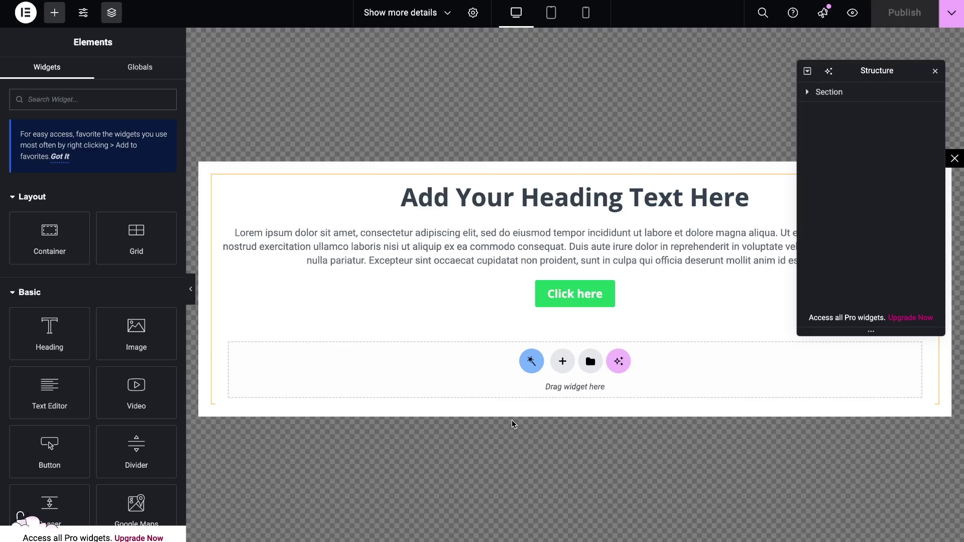
Delete the default heading section and add a two-column flexbox container
left_click(821, 92)
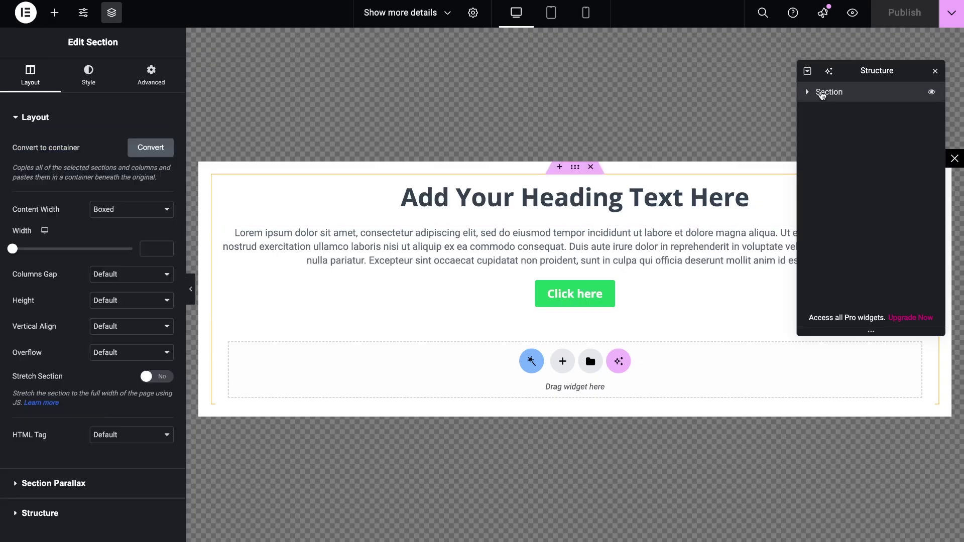
right_click(822, 93)
left_click(835, 344)
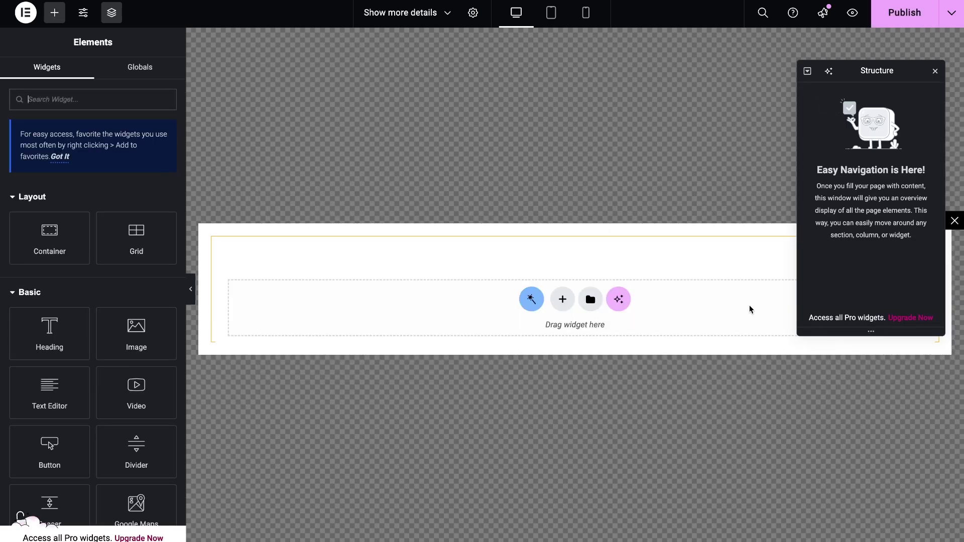
left_click(562, 300)
left_click(545, 305)
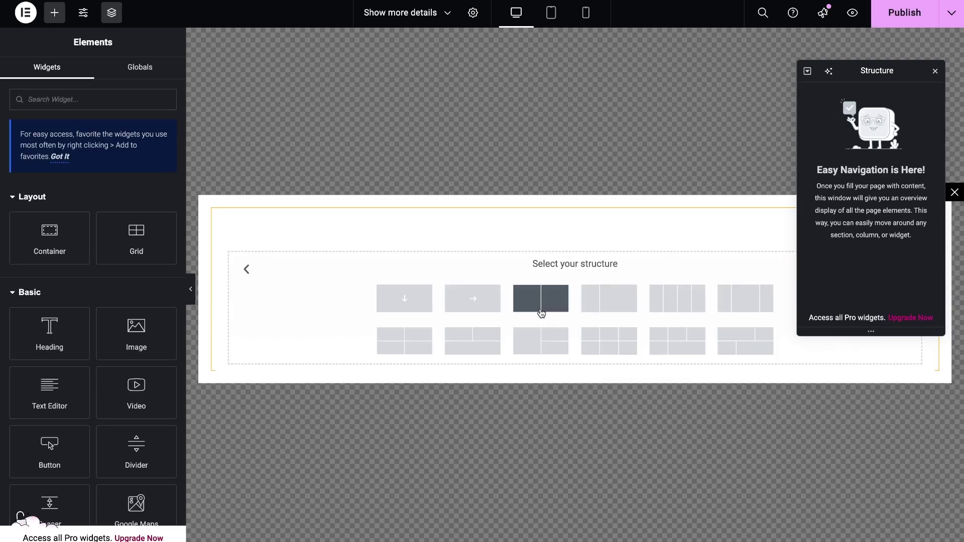
left_click(542, 307)
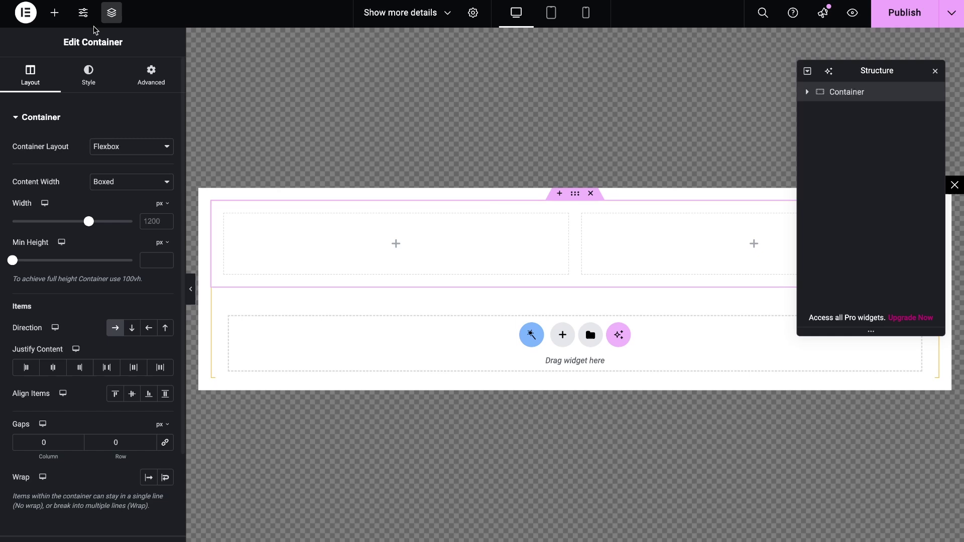
Place a Dynamic Image in the left column with Post thumbnail as its source
left_click(54, 12)
type("imag")
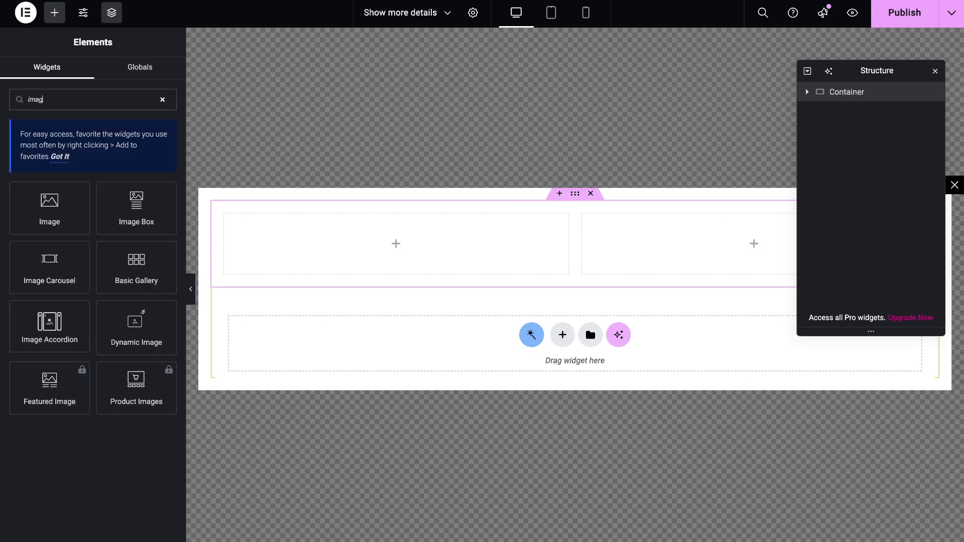
left_click_drag(140, 332, 376, 233)
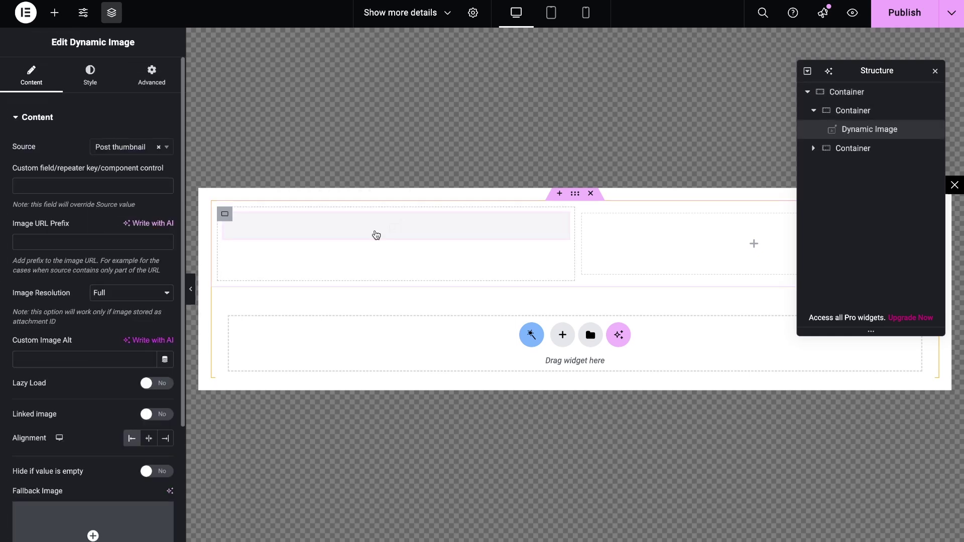
left_click(127, 147)
left_click(116, 198)
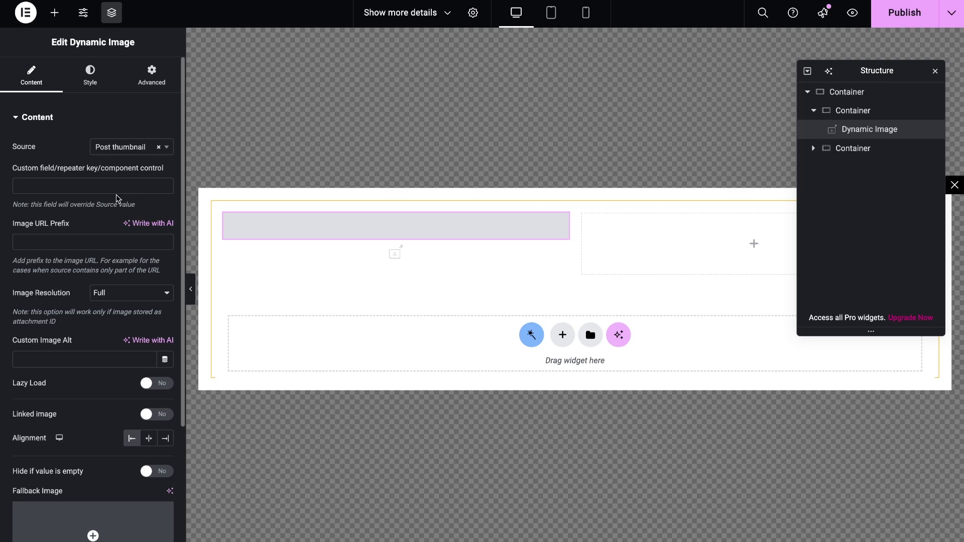
Add a Dynamic Field widget to the right column and duplicate it
left_click(54, 12)
type("dyn")
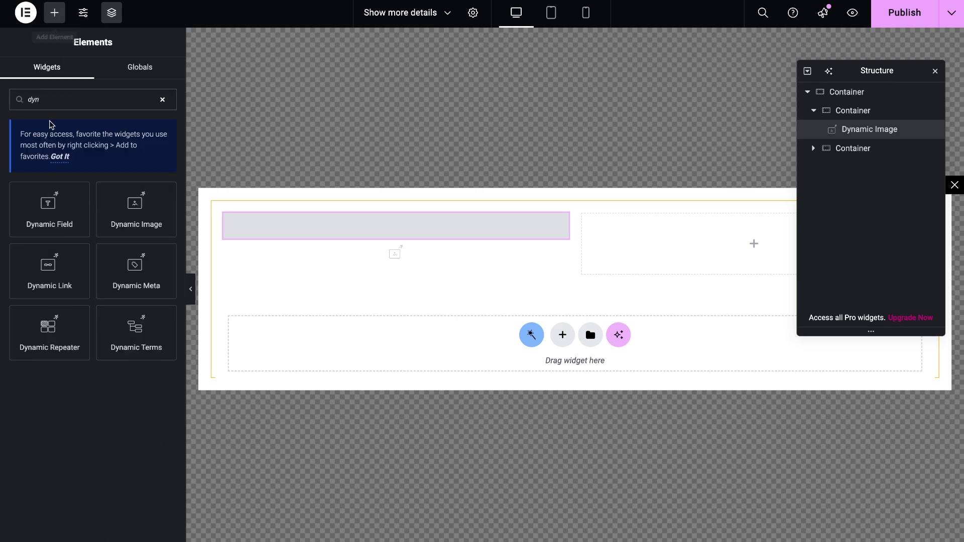
left_click_drag(49, 210, 569, 240)
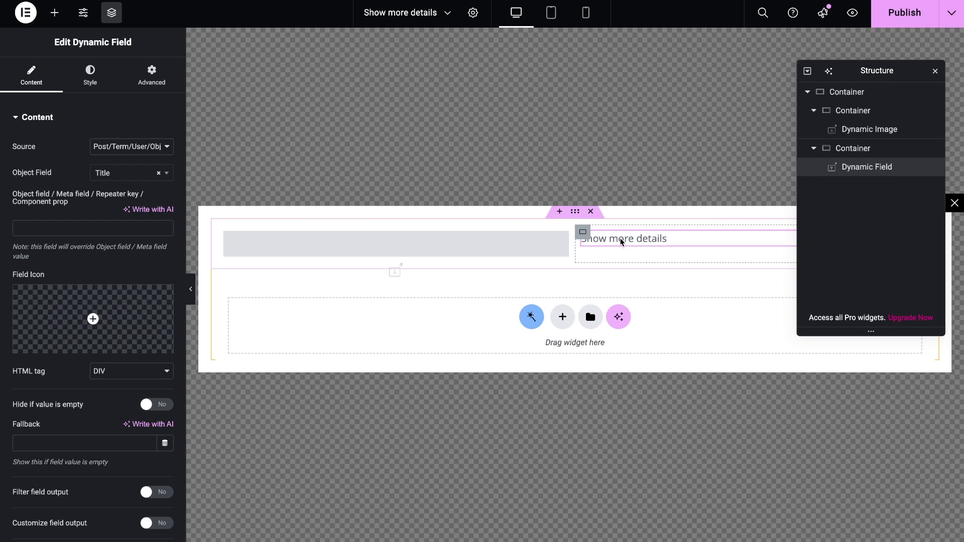
key("ctrl+d")
Set the copy to show the Price meta field formatted with a '$' prefix
left_click(127, 147)
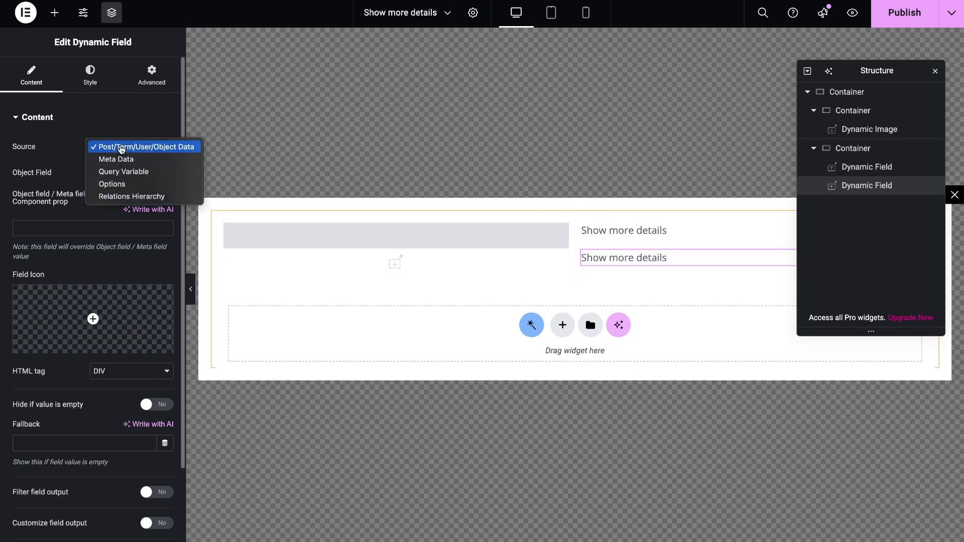
left_click(116, 157)
left_click(132, 173)
scroll(130, 241, "down", 2)
left_click(122, 254)
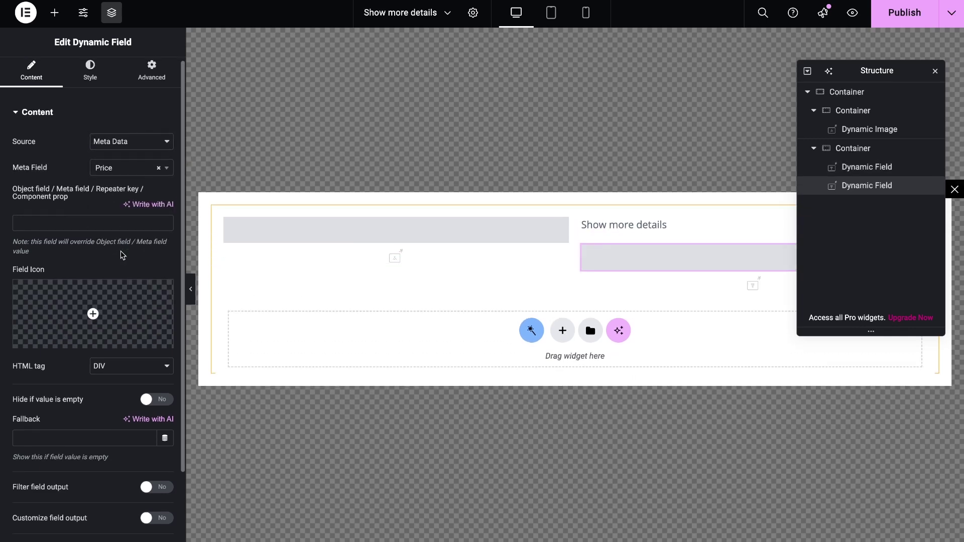
scroll(126, 251, "down", 2)
left_click(157, 424)
left_click(17, 462)
type("$%s")
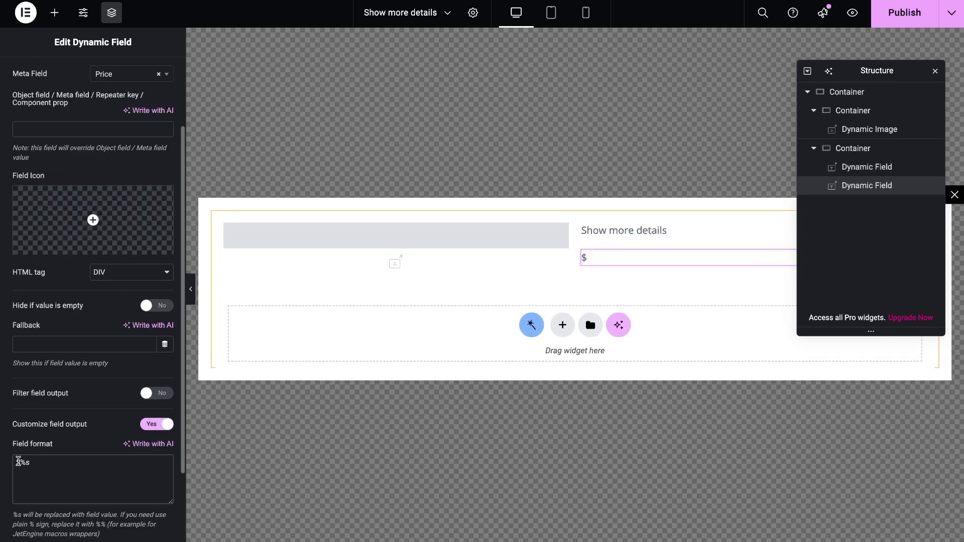
Duplicate the price field into a Year field with the format prefix 'Year:'
left_click(613, 256)
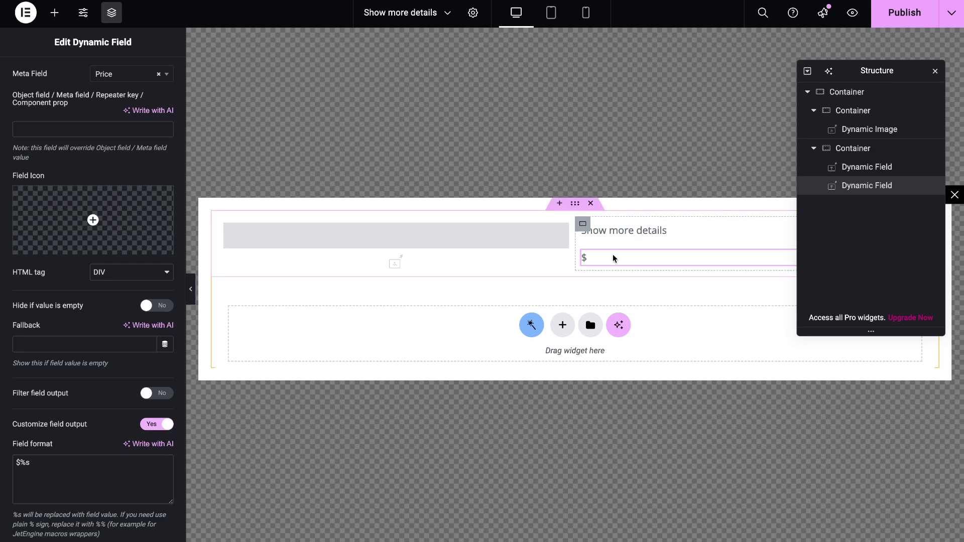
key("ctrl+d")
scroll(86, 430, "down", 3)
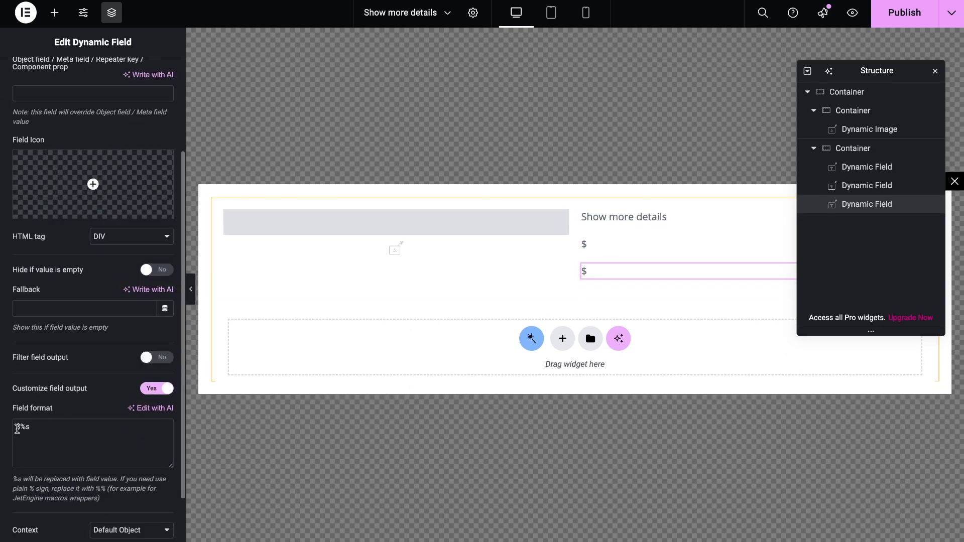
double_click(15, 428)
type("Year:")
scroll(86, 301, "up", 3)
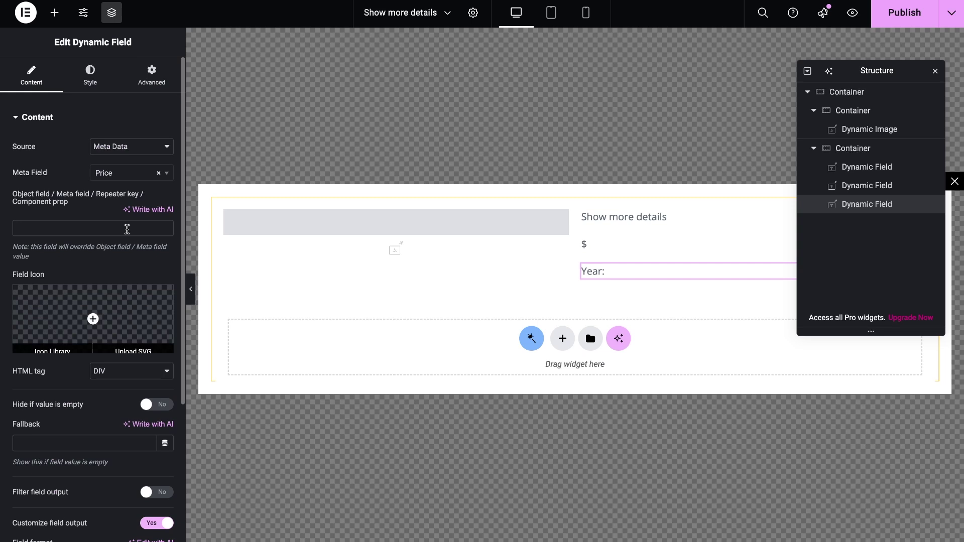
left_click(131, 172)
scroll(126, 265, "down", 3)
left_click(120, 283)
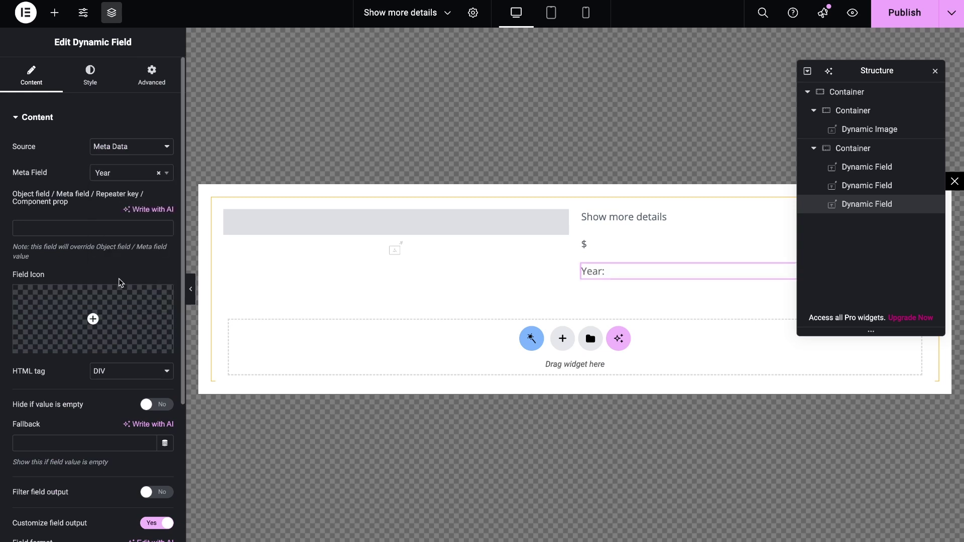
Add a Door field labelled 'Door', filtered through Checked values list with the Door glossary
key("ctrl+d")
left_click(121, 173)
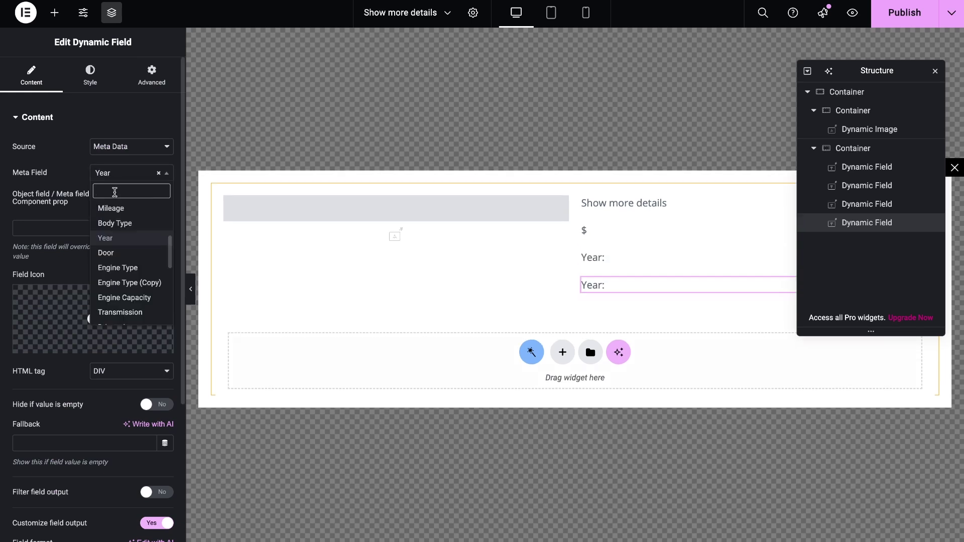
left_click(125, 252)
scroll(76, 351, "down", 3)
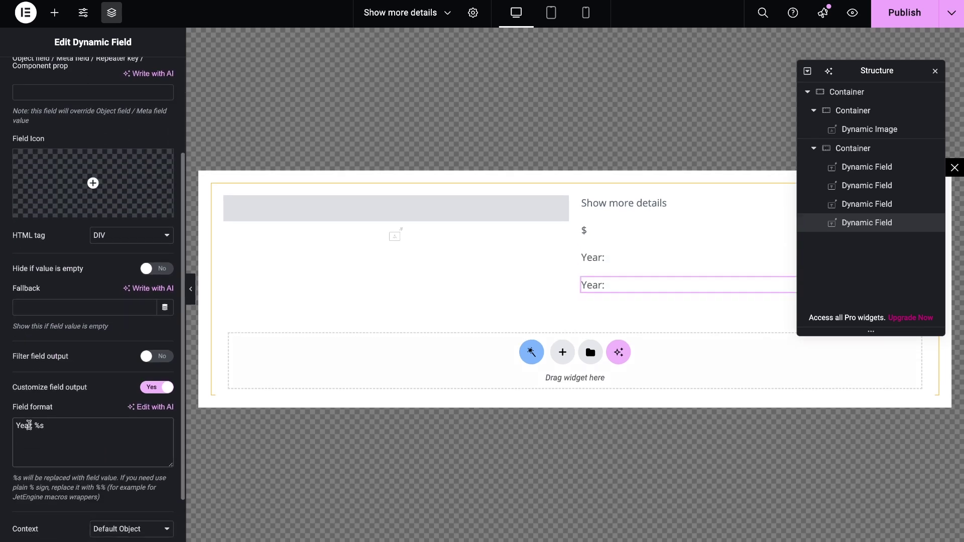
double_click(24, 426)
type("Door")
left_click(157, 356)
left_click(132, 380)
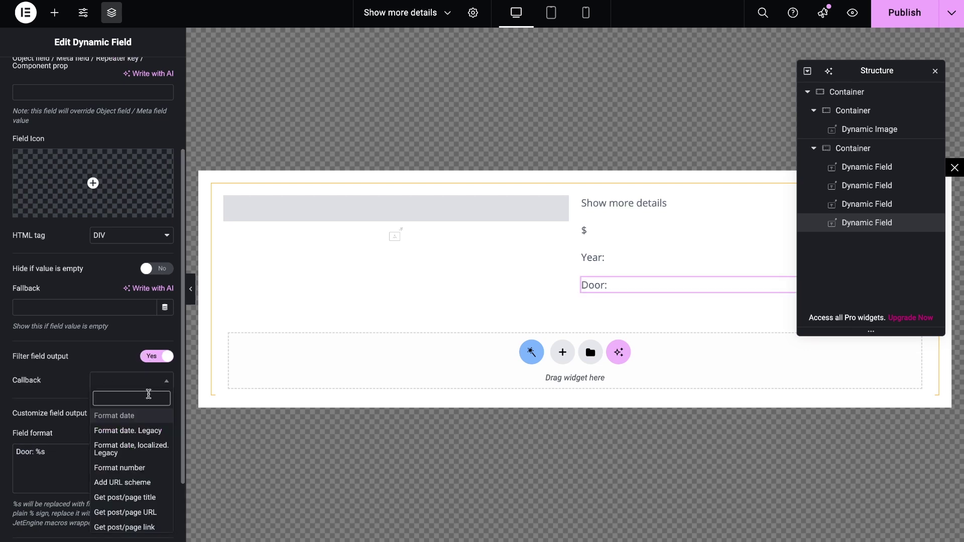
scroll(138, 484, "down", 5)
scroll(140, 490, "down", 3)
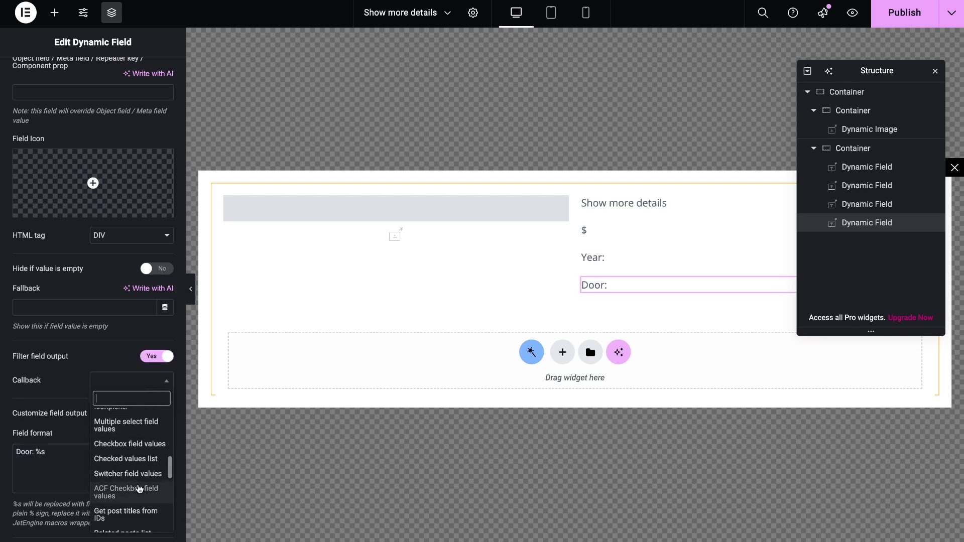
left_click(151, 459)
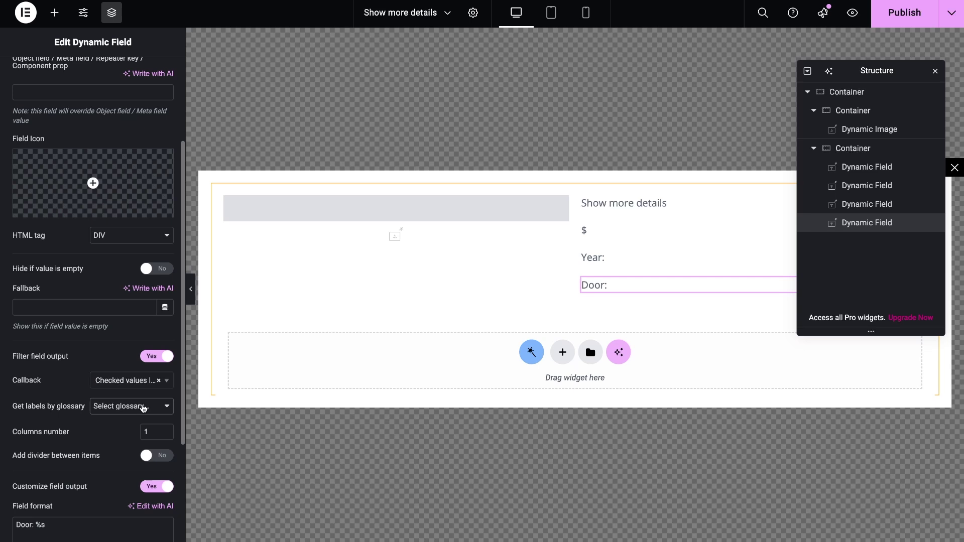
left_click(148, 407)
left_click(141, 321)
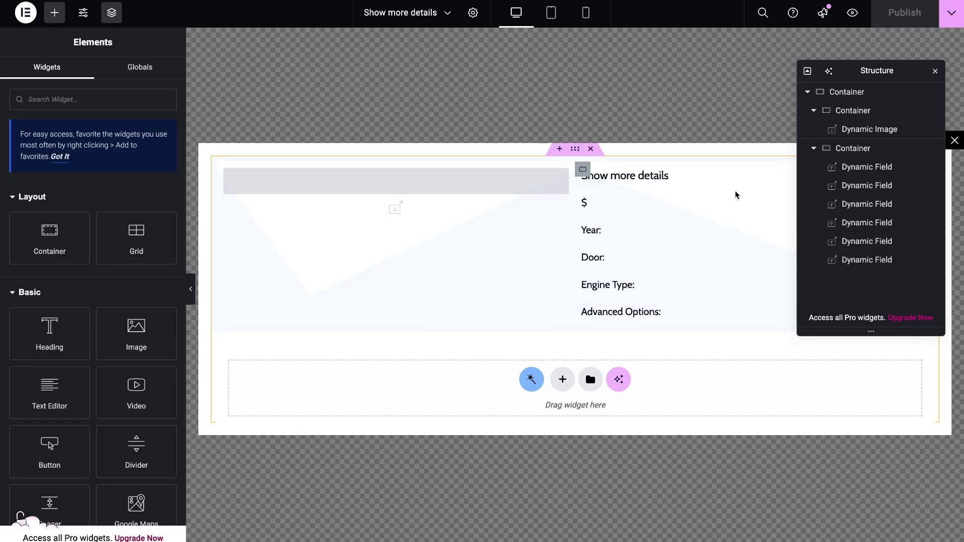
Enable Loading content with Ajax and Force Loading in JetPopup settings, then edit display conditions
left_click(472, 15)
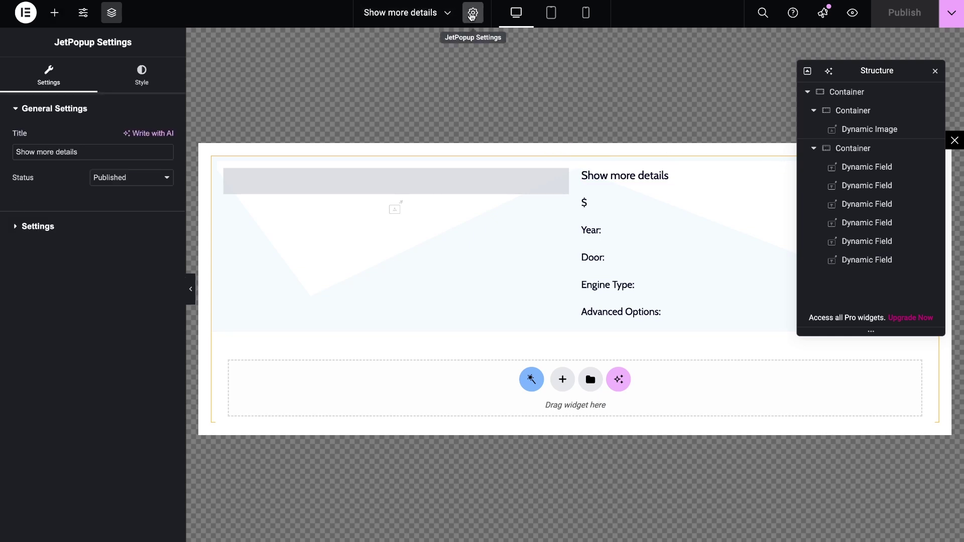
left_click(121, 226)
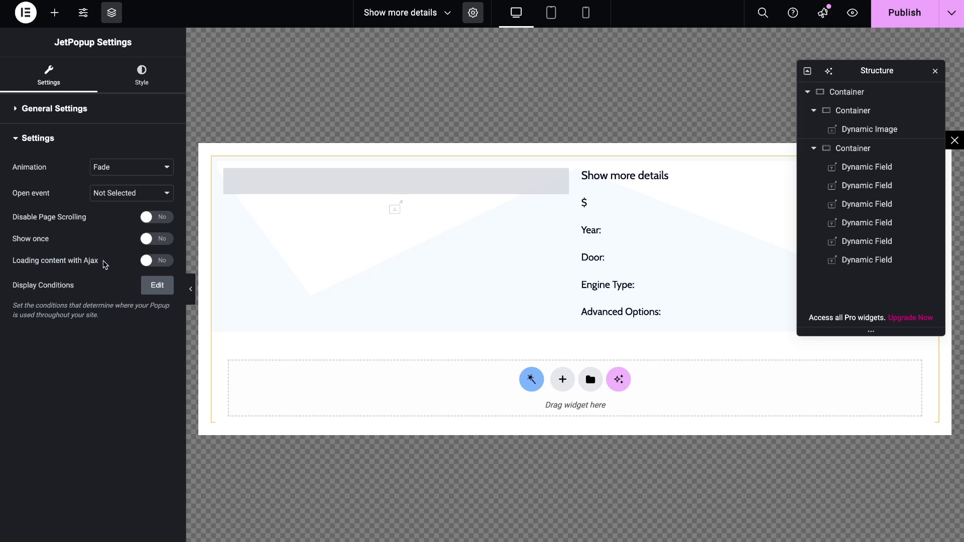
left_click(146, 261)
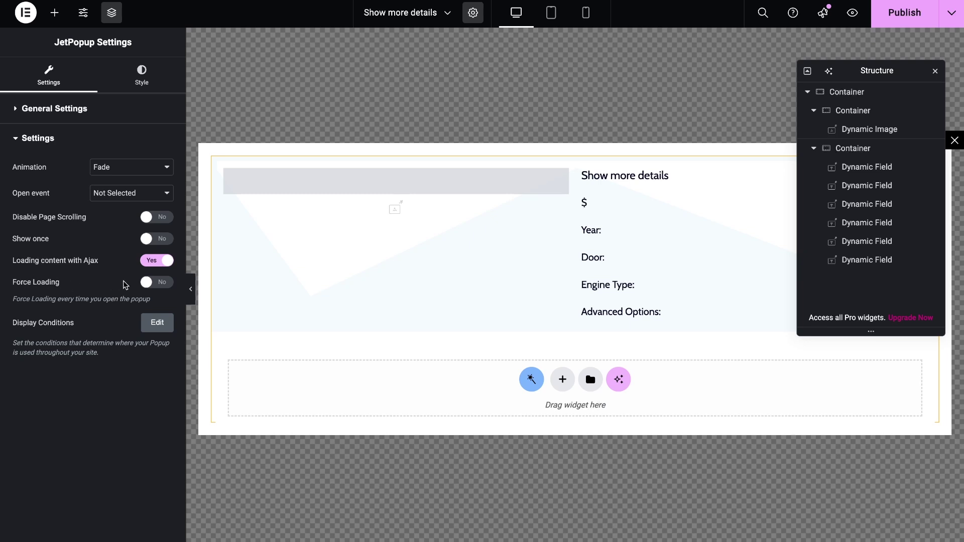
left_click(146, 284)
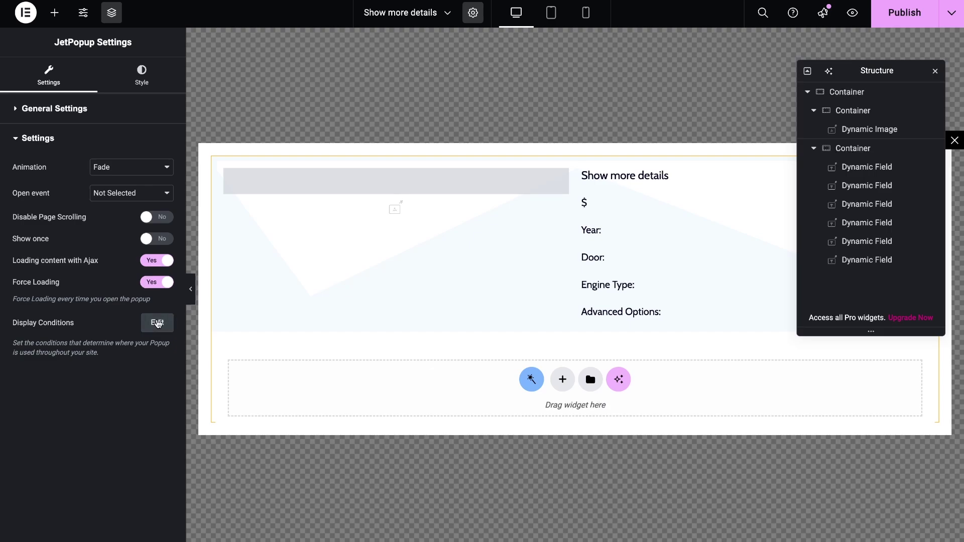
left_click(157, 322)
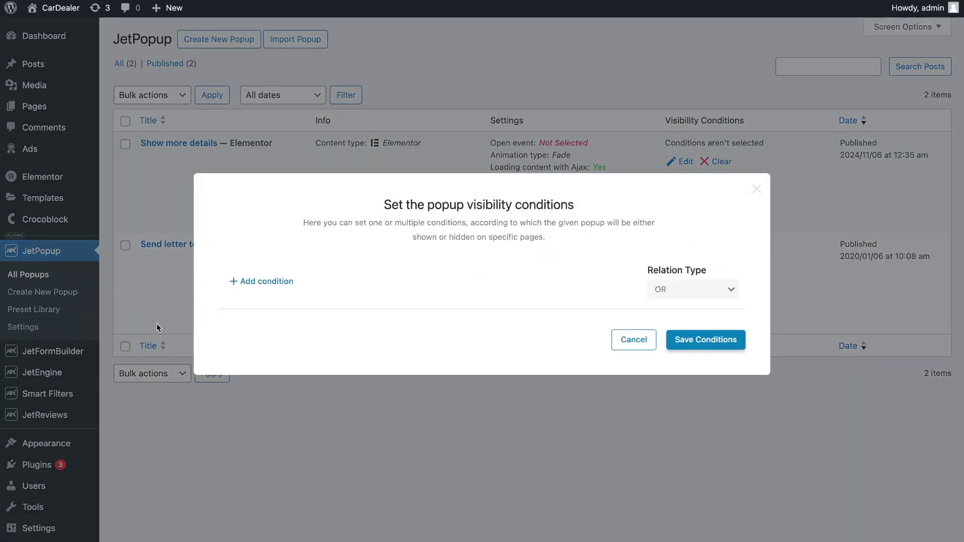
Add an Include Entire Site condition, then go to JetEngine Listings/Components and scroll to Listing Grid
left_click(288, 282)
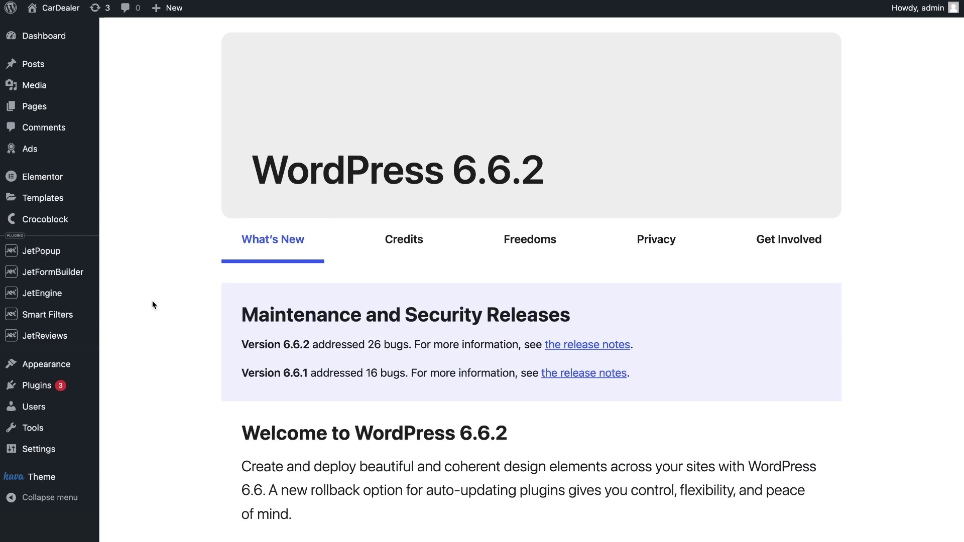
left_click(55, 293)
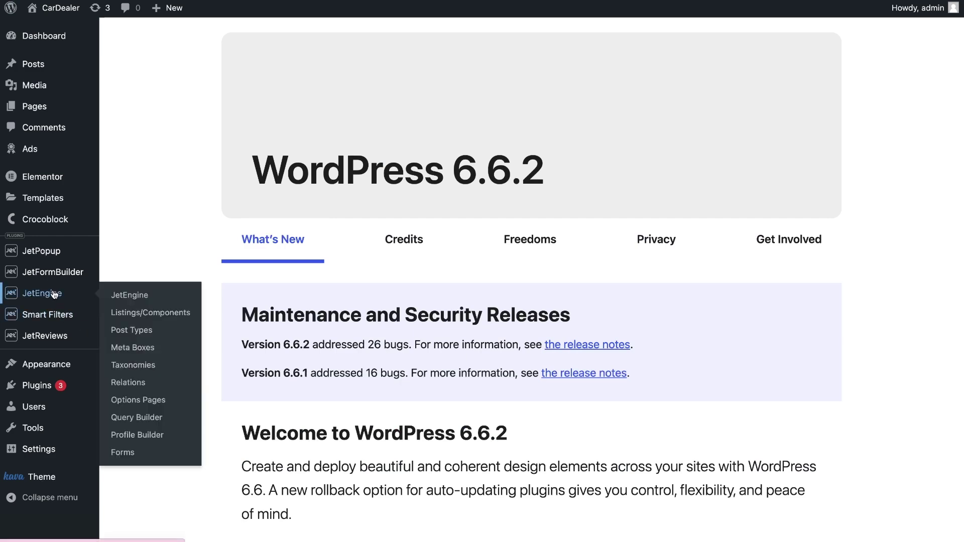
left_click(129, 312)
scroll(478, 116, "down", 3)
scroll(479, 115, "down", 3)
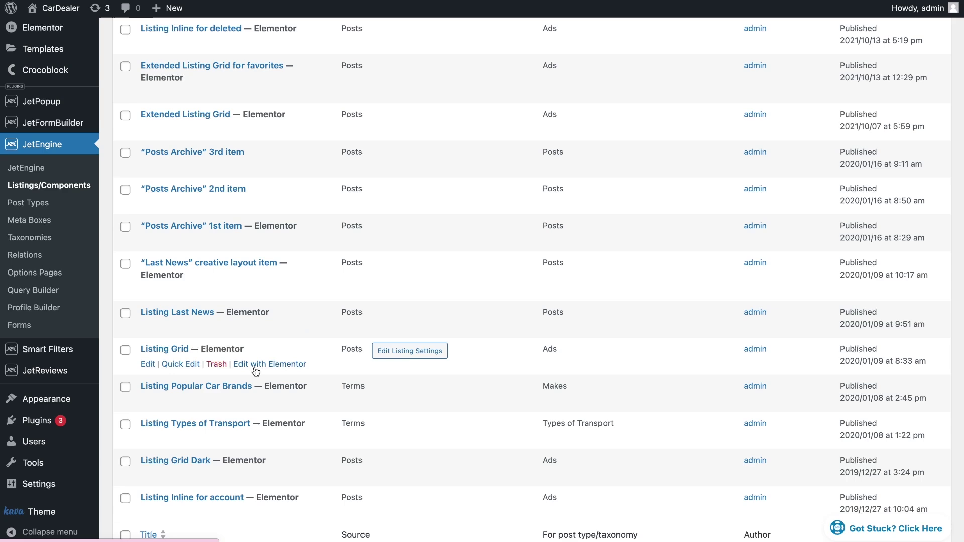
In the Listing Grid template, make the card link open the 'Show more details' JetPopup
left_click(255, 365)
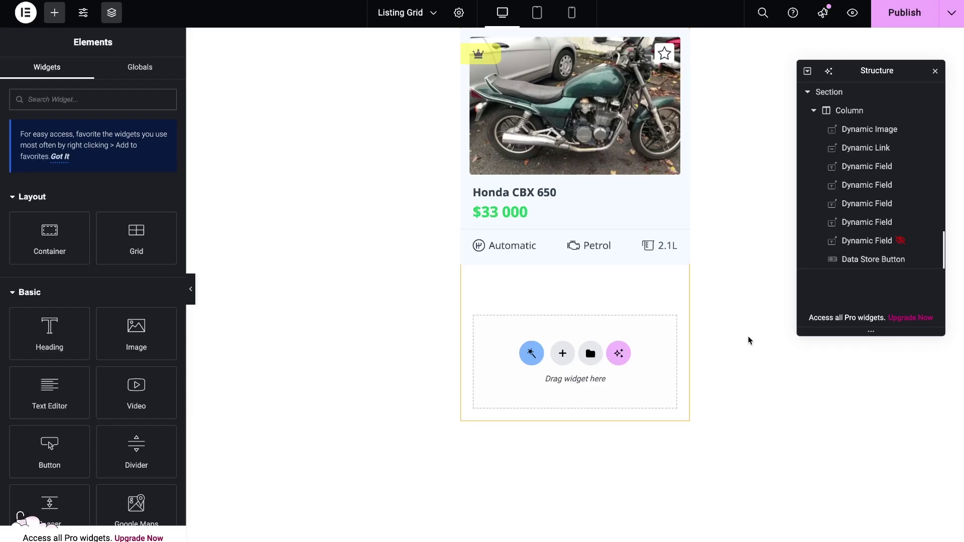
left_click(121, 98)
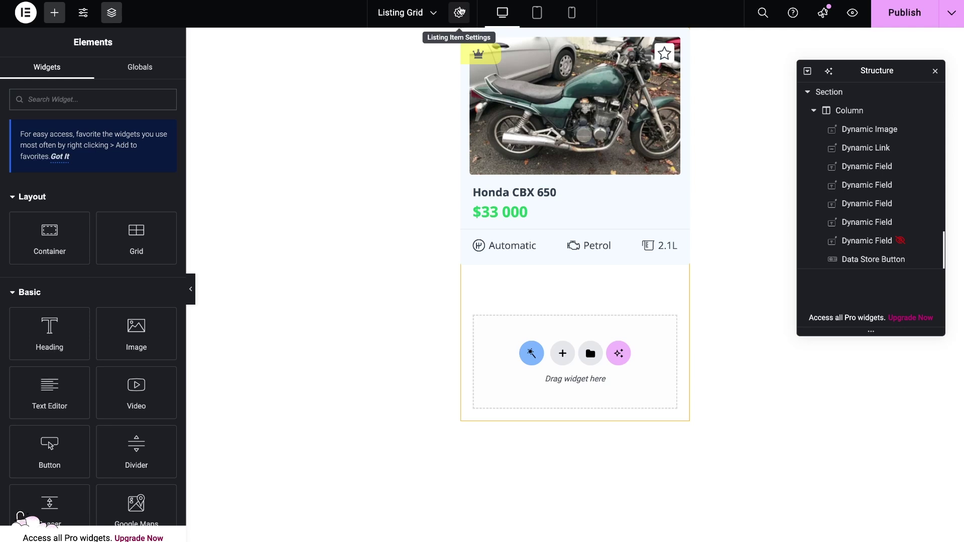
left_click(459, 13)
left_click(145, 253)
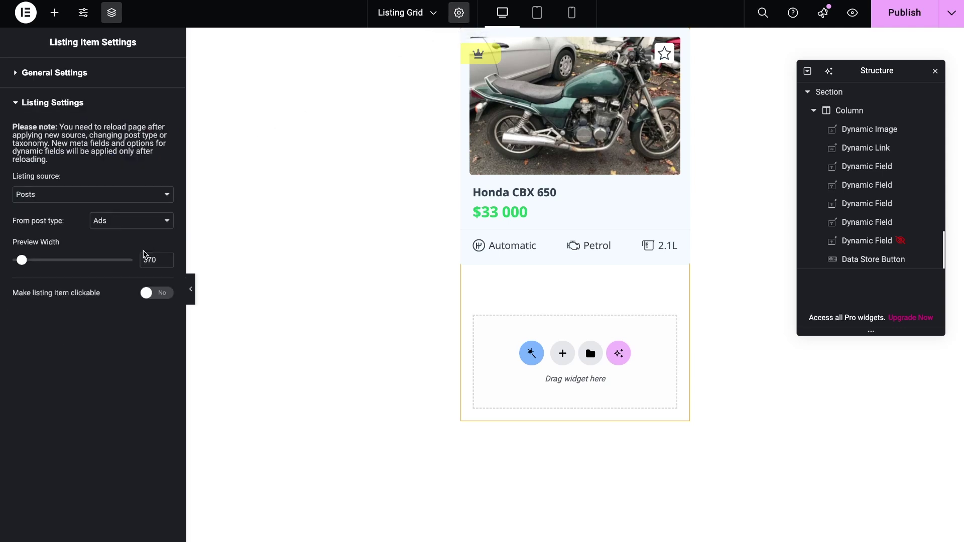
left_click(150, 295)
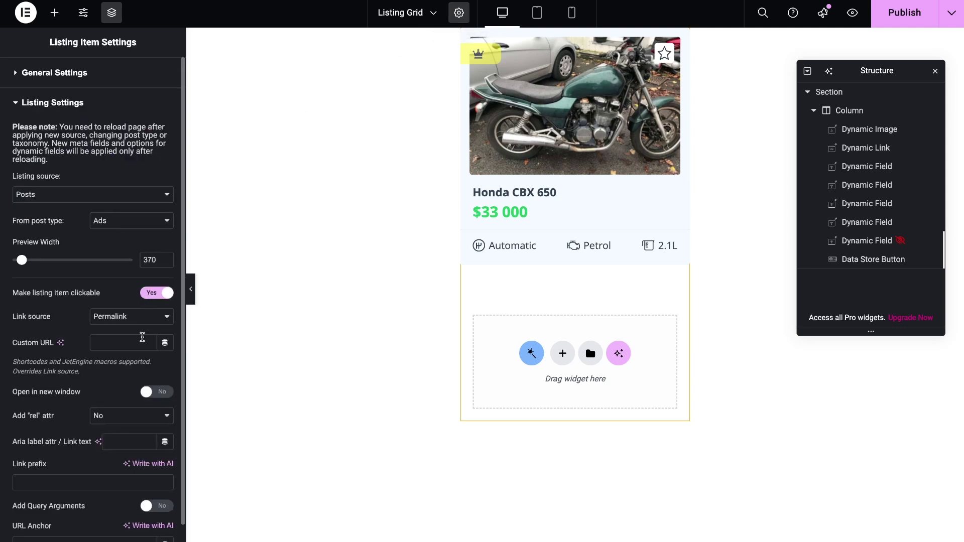
scroll(137, 348, "down", 1)
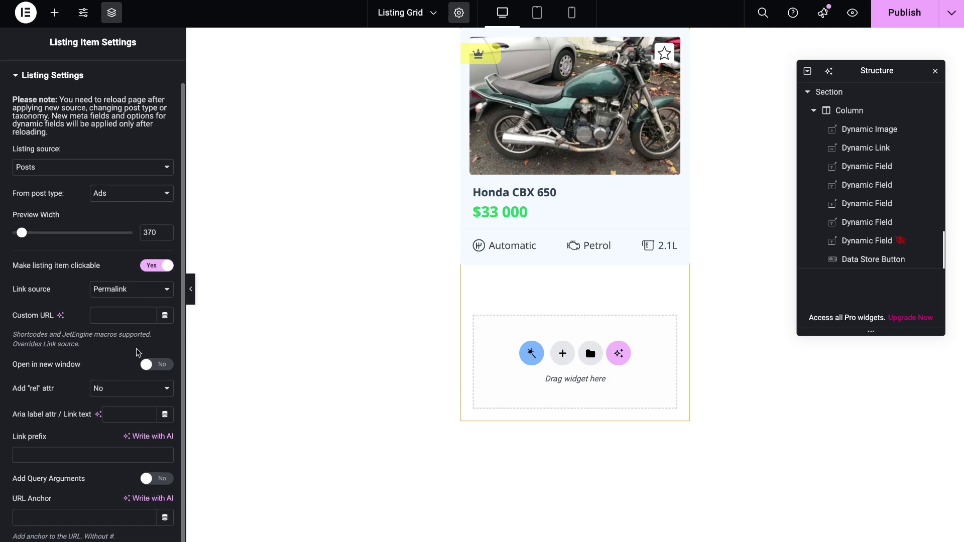
left_click(123, 288)
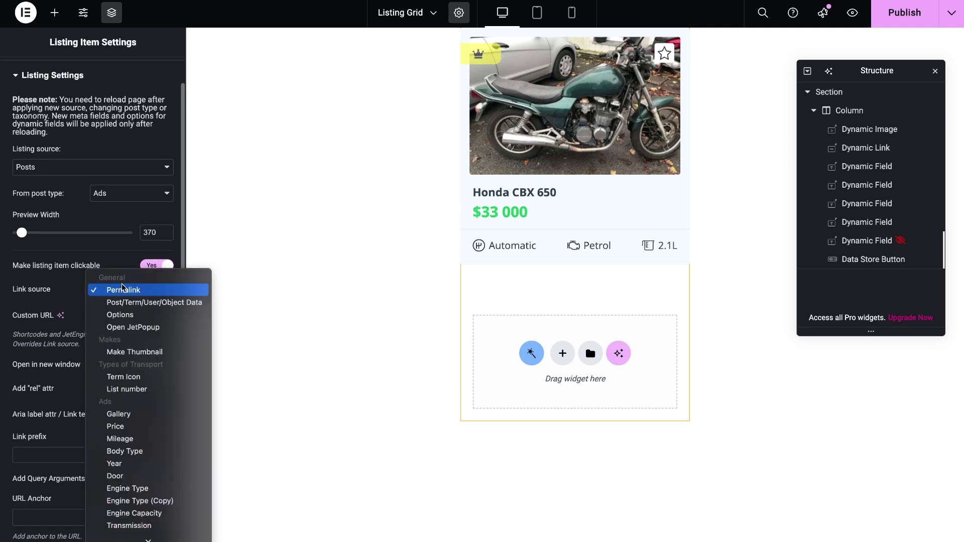
left_click(138, 327)
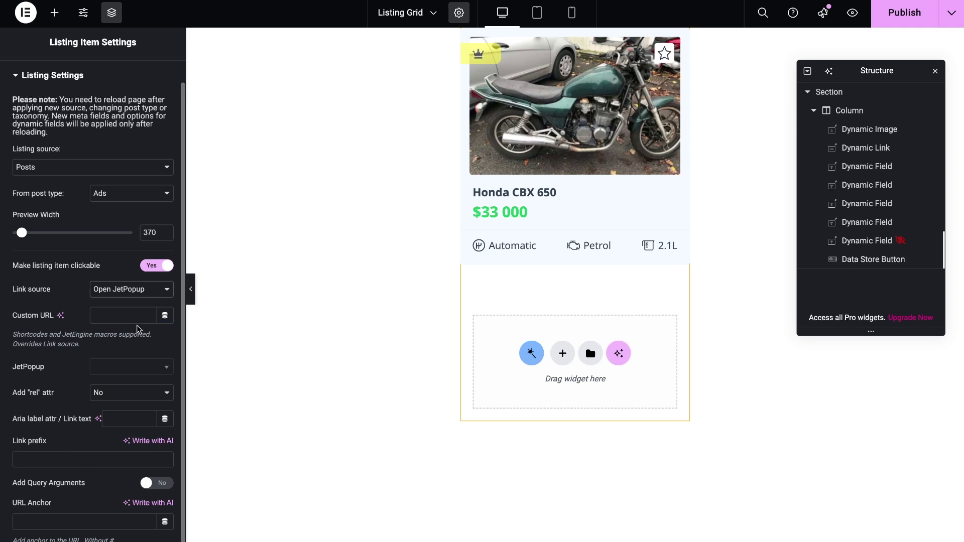
left_click(133, 371)
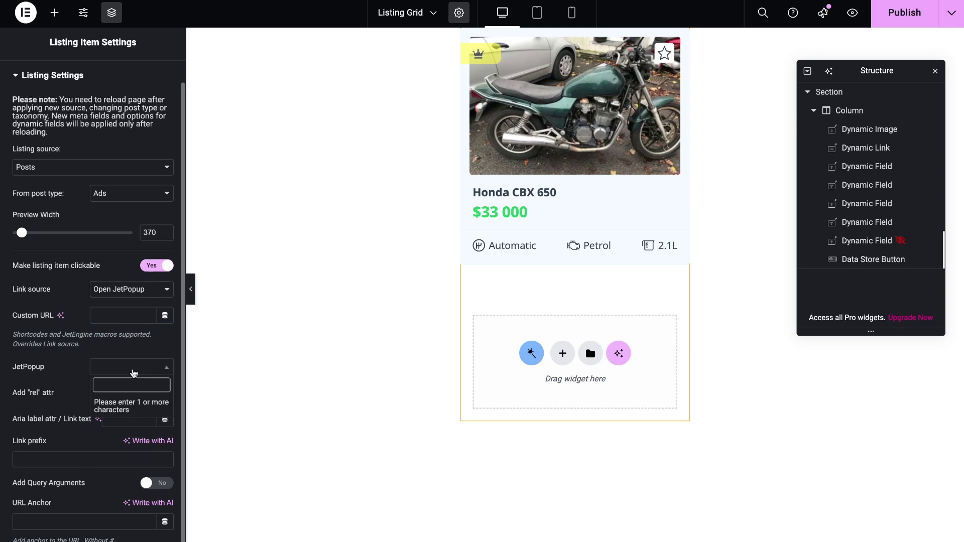
type("show")
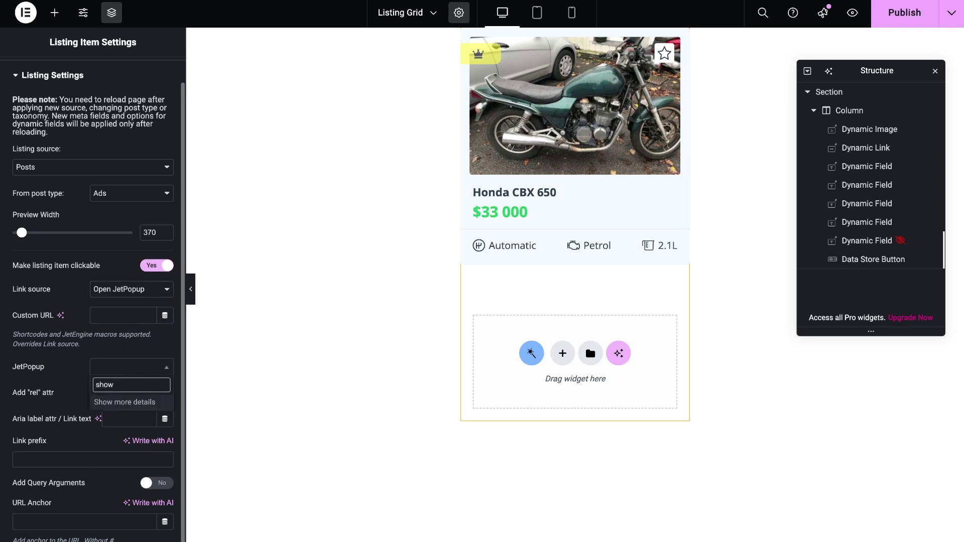
left_click(145, 403)
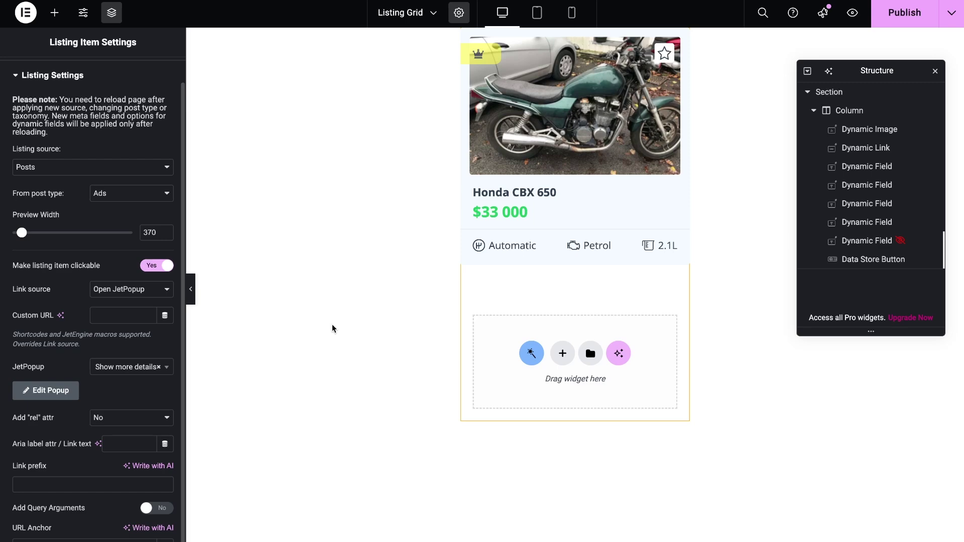
Publish the listing template and check the Honda card's details popup on the site
left_click(916, 25)
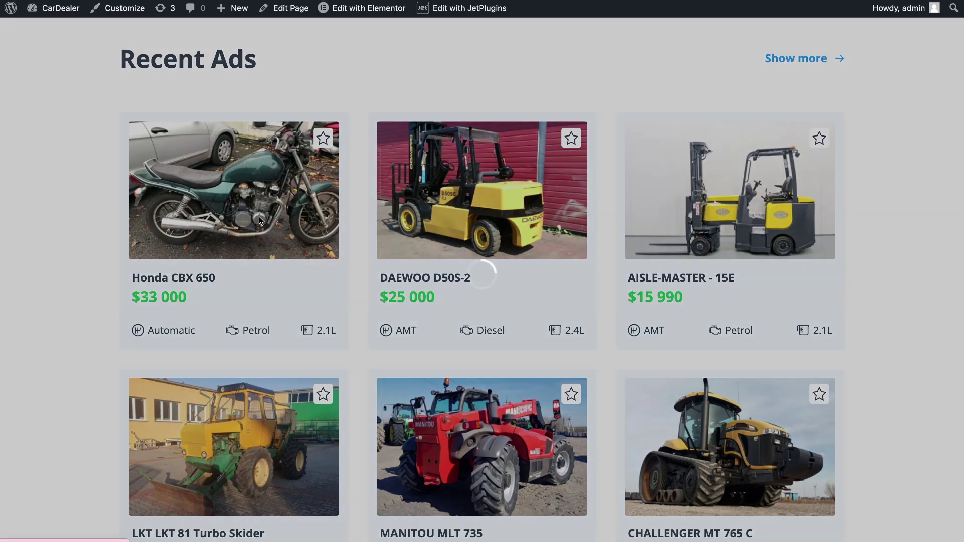
left_click(258, 216)
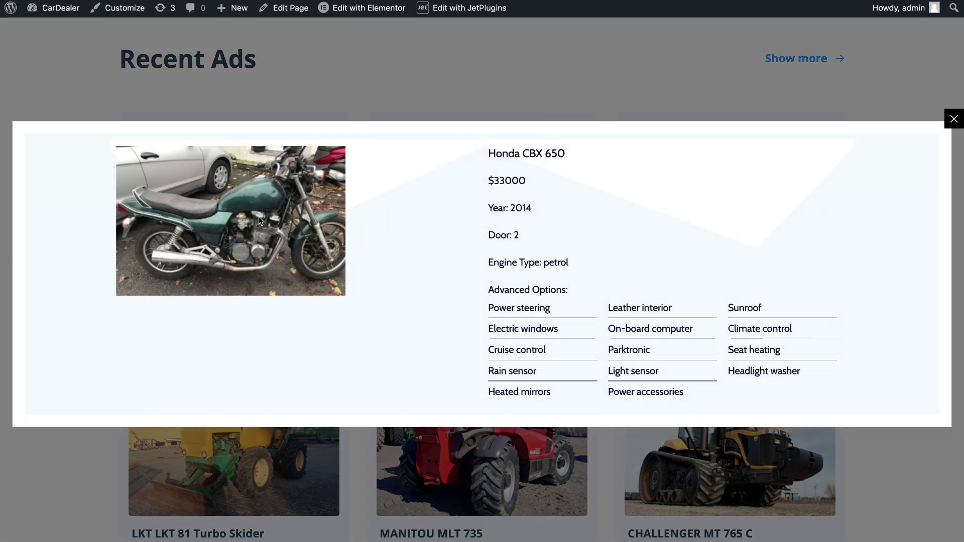
left_click(629, 95)
left_click(695, 156)
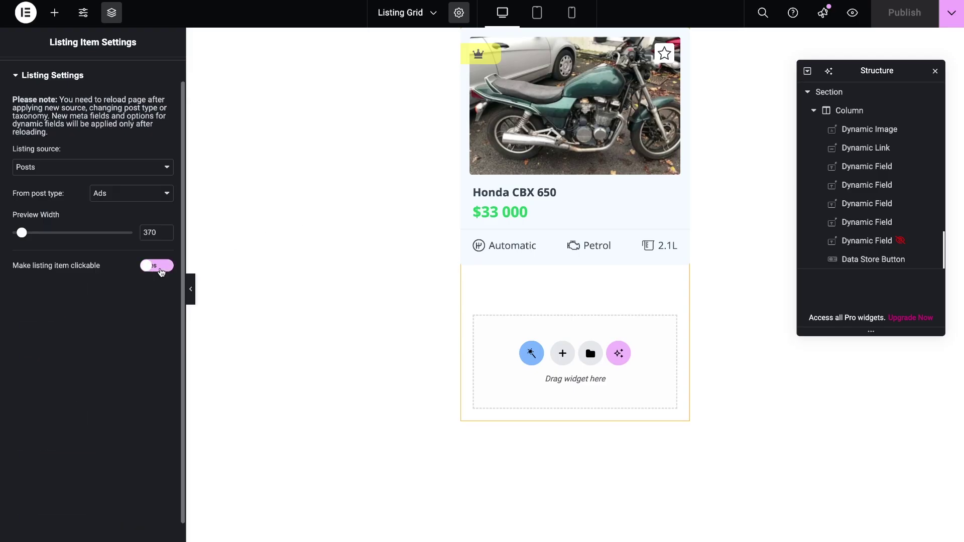
Add a Button widget below the price, labelled 'Check more details' and stretched to full card width
left_click(55, 13)
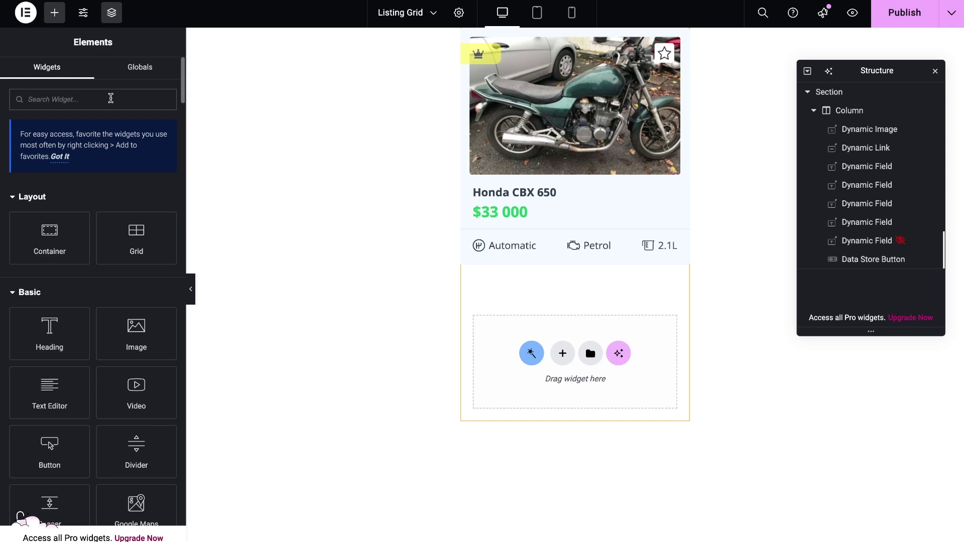
type("but")
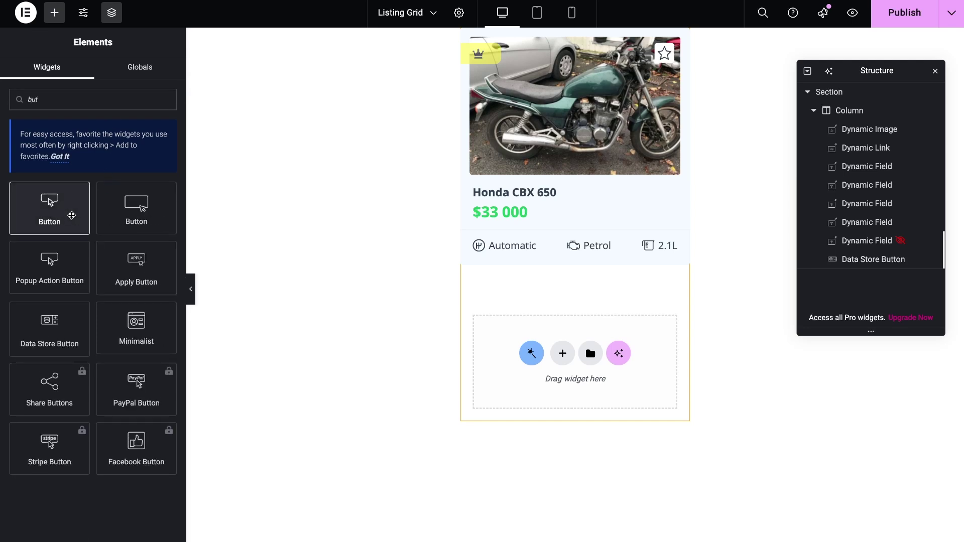
left_click_drag(77, 215, 594, 224)
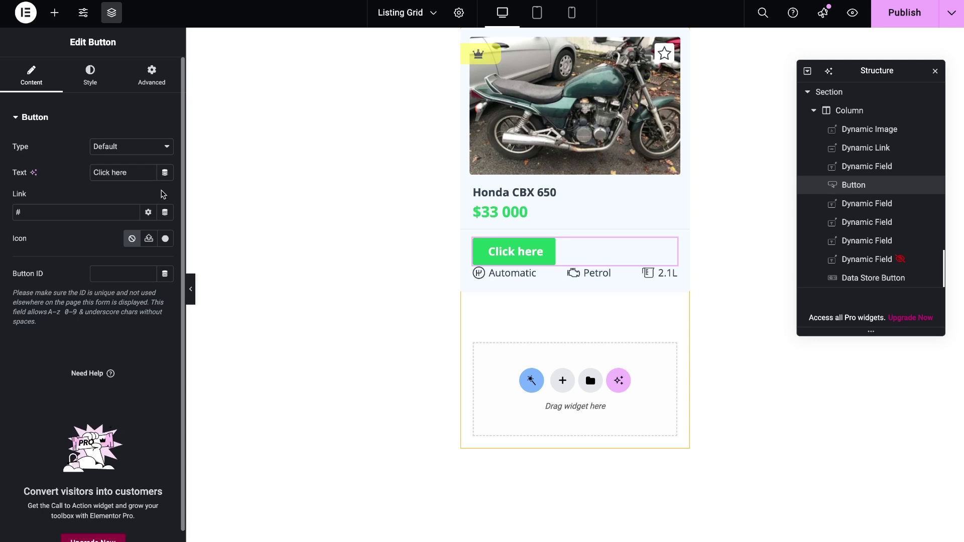
left_click_drag(149, 173, 67, 178)
type("Check m")
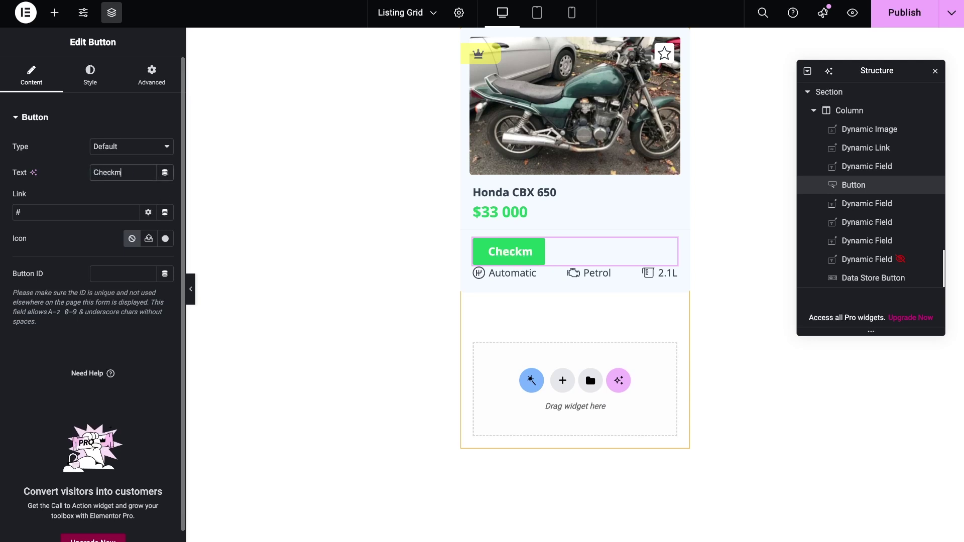
type("ore details")
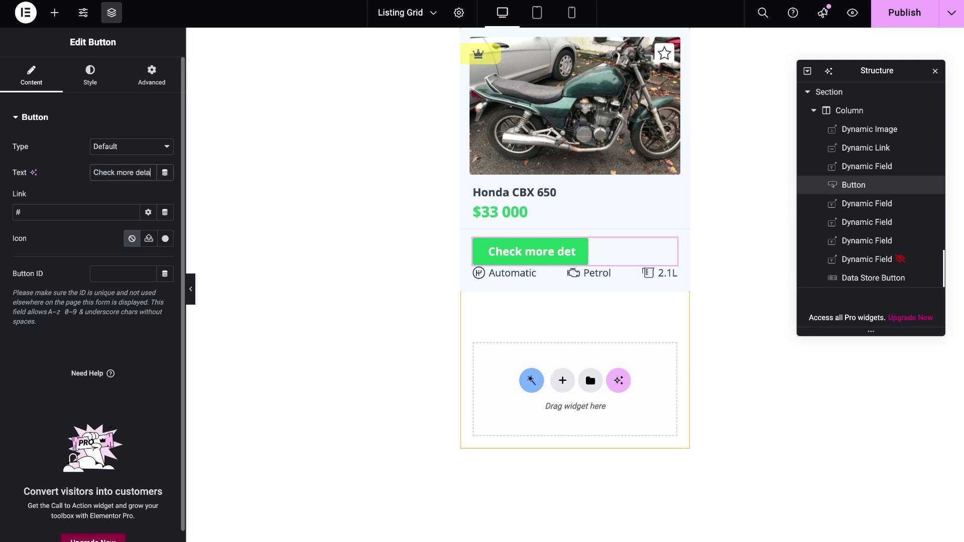
left_click(90, 76)
left_click(166, 146)
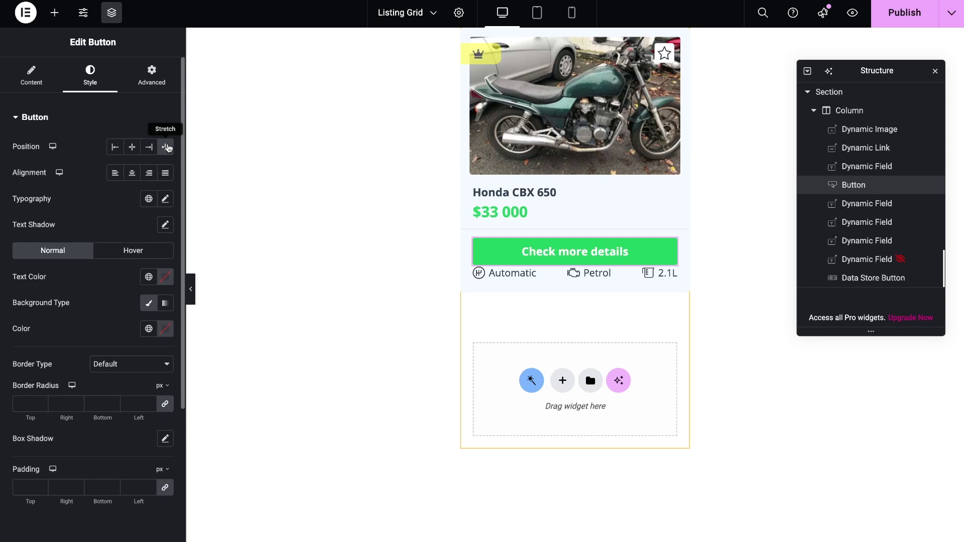
Attach the 'Show more details' JetPopup on button click with Jet Engine listing data, then publish
left_click(152, 74)
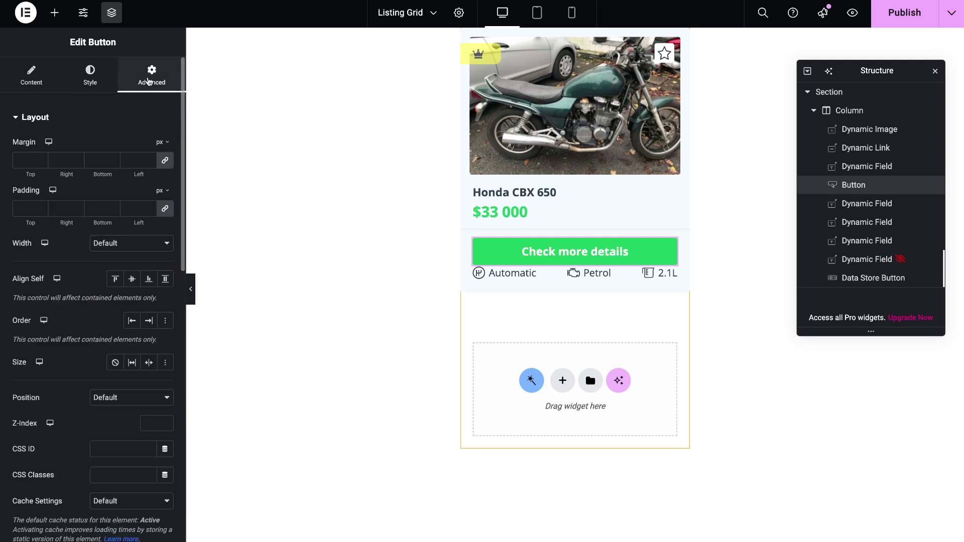
left_click(80, 117)
left_click(70, 239)
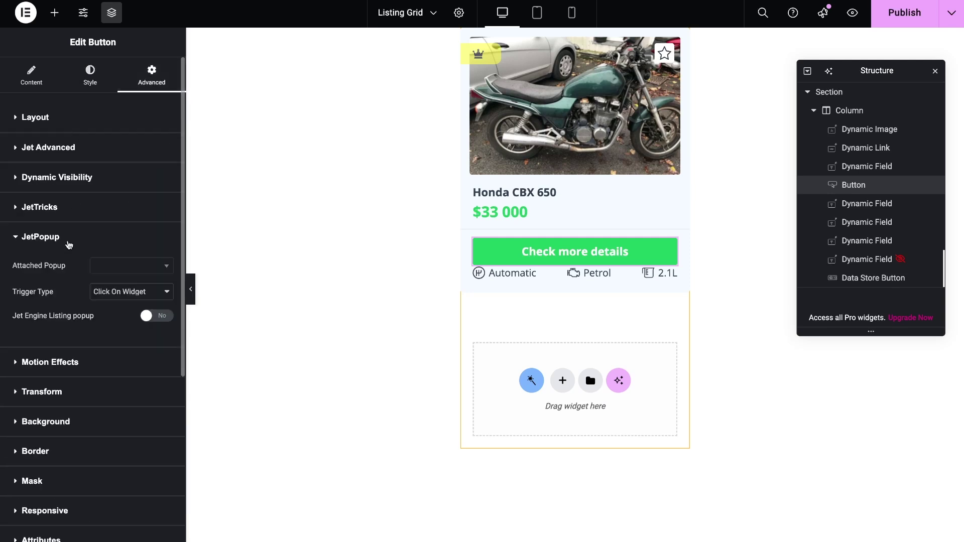
left_click(128, 276)
type("show")
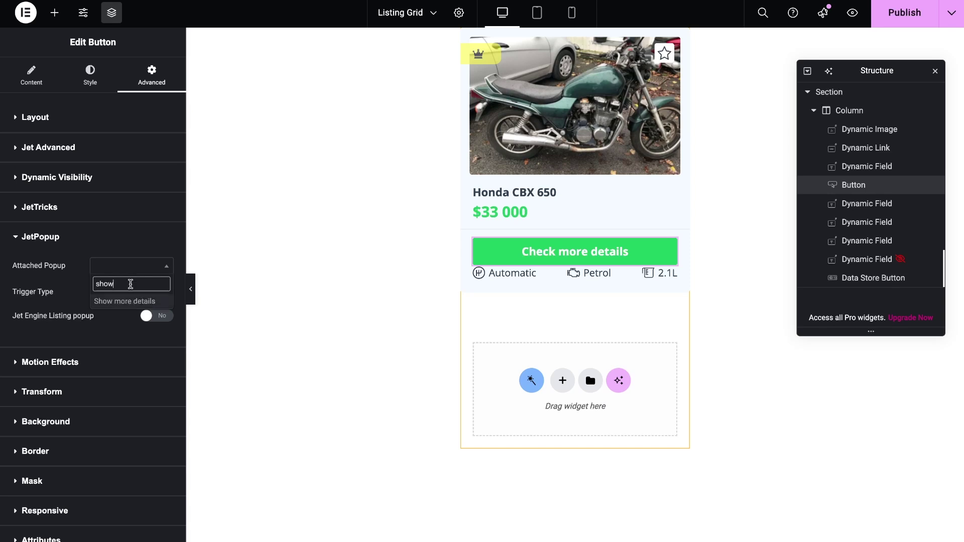
left_click(138, 302)
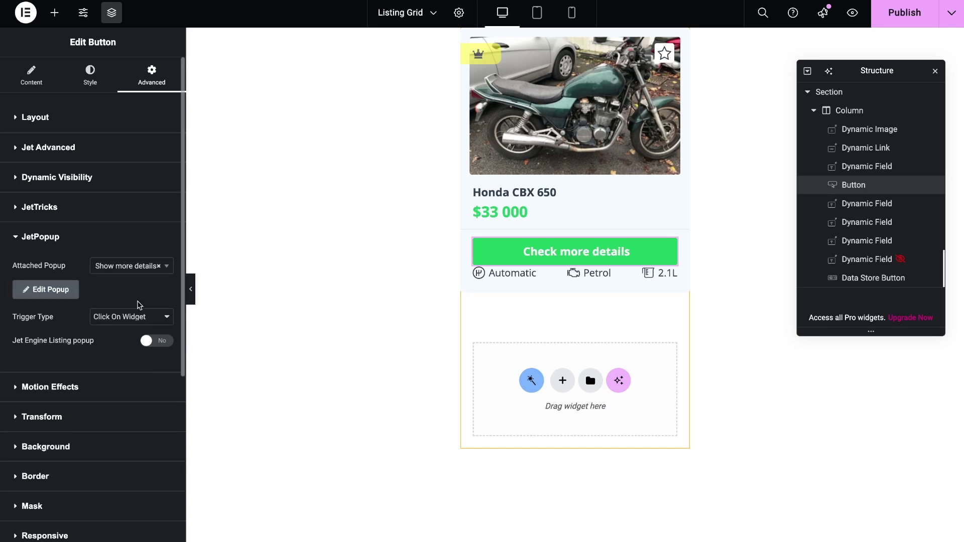
left_click(141, 317)
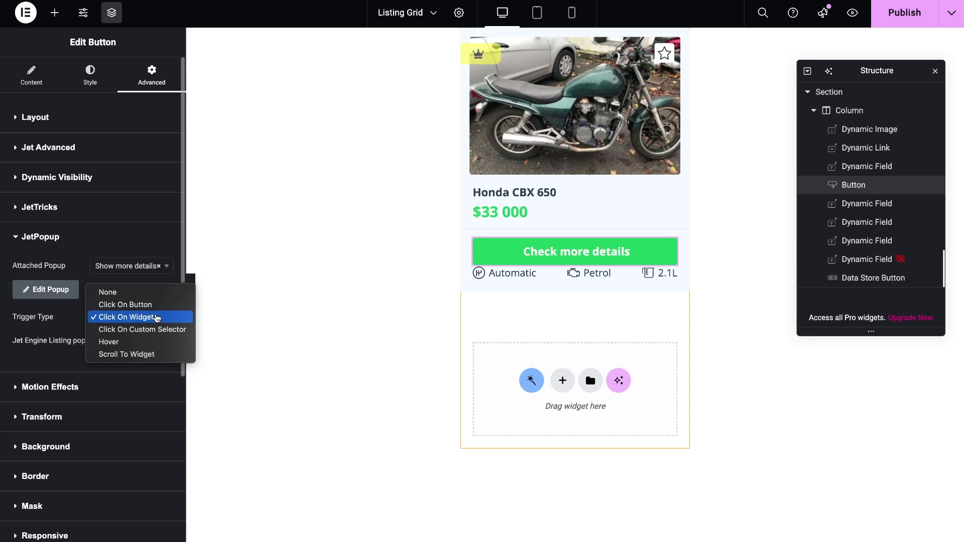
left_click(157, 318)
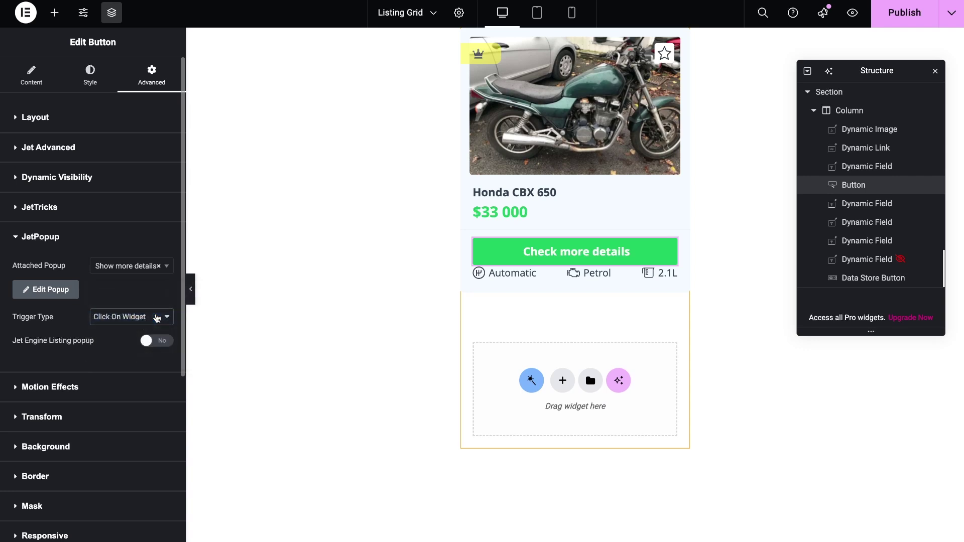
left_click(147, 342)
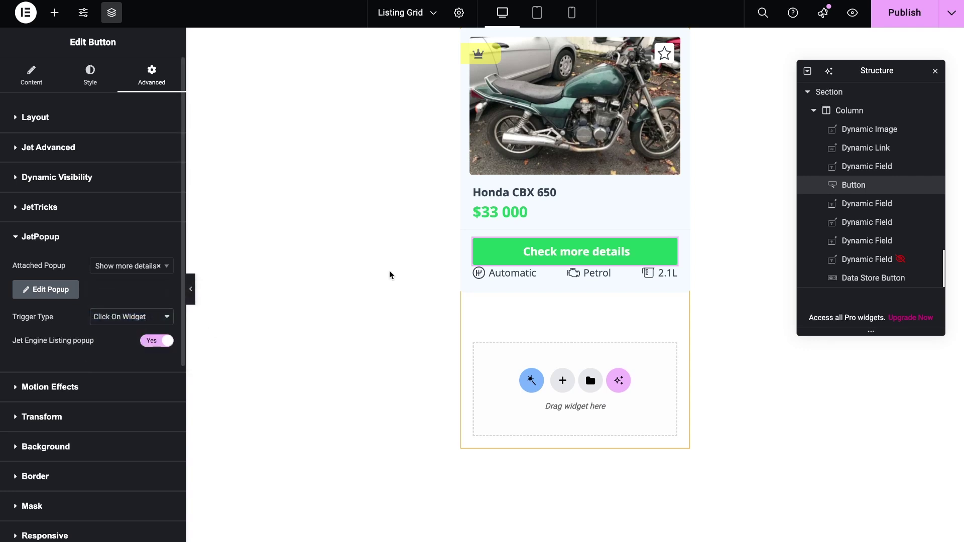
left_click(902, 20)
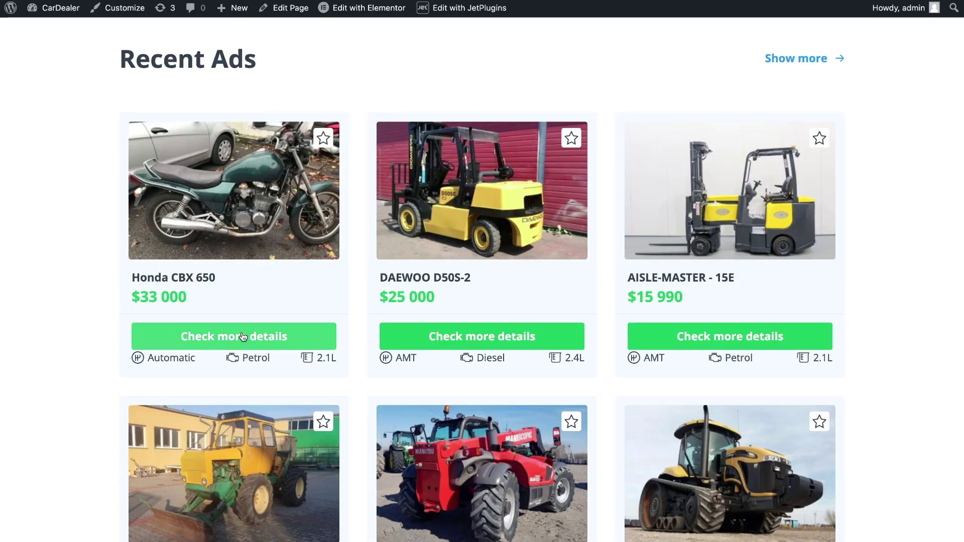
Preview the Honda CBX 650 popup, close it, then open the DAEWOO D50S-2 popup ($25000, 2017, diesel)
left_click(243, 337)
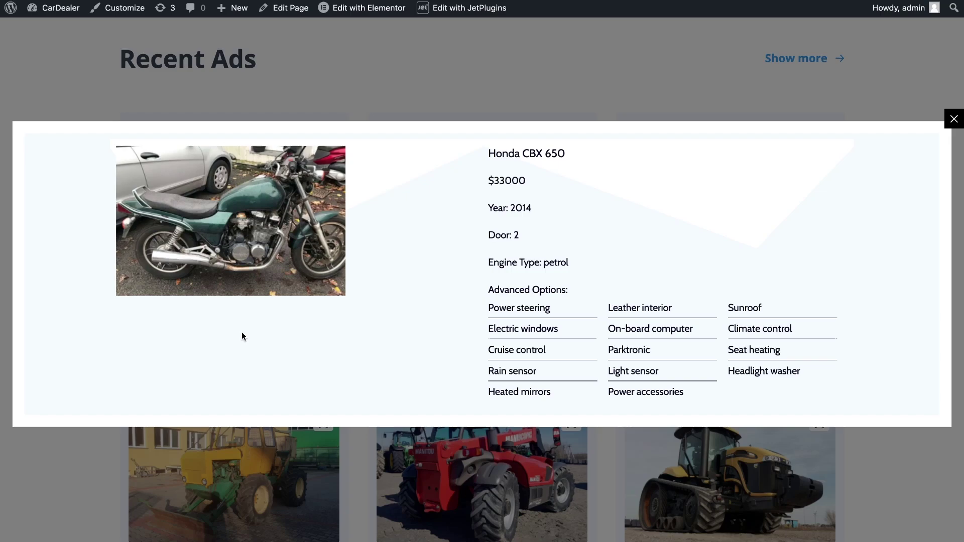
left_click(466, 95)
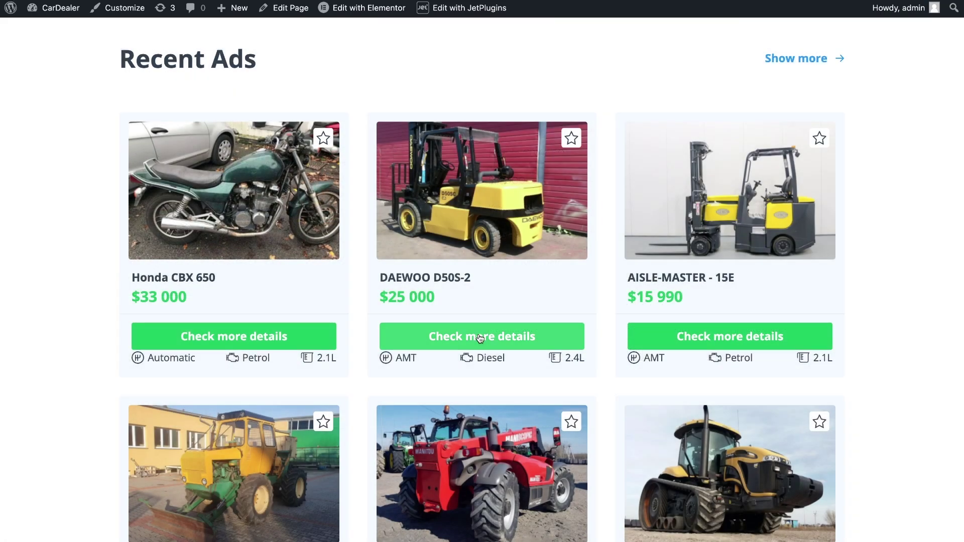
left_click(480, 337)
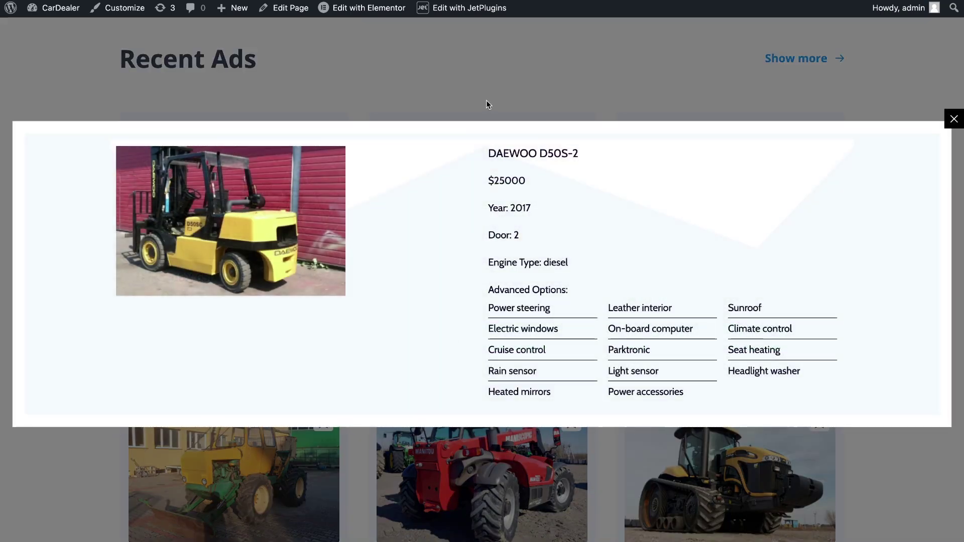